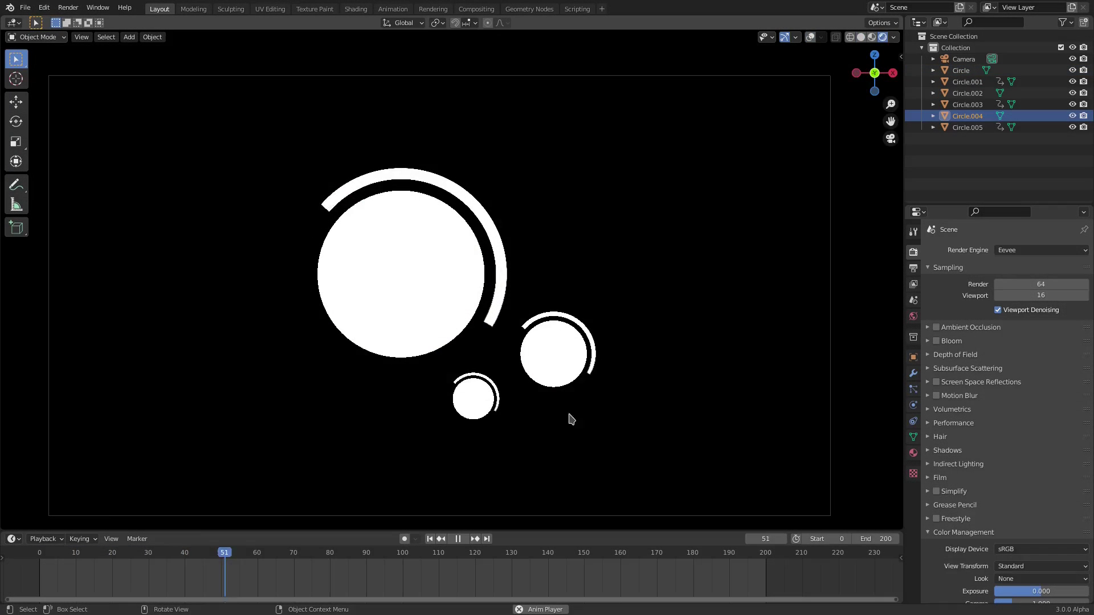
Resize a couple of rings in the preview scene.
{"action": "key", "text": "s"}
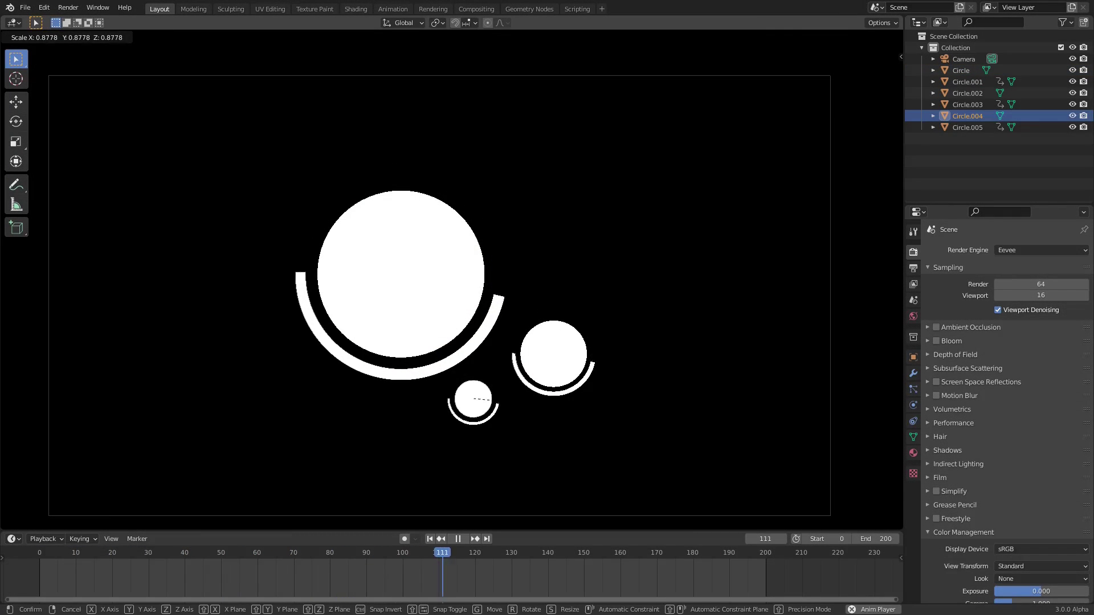
{"action": "left_click", "coordinate": [598, 408]}
{"action": "left_click", "coordinate": [709, 370]}
{"action": "key", "text": "s"}
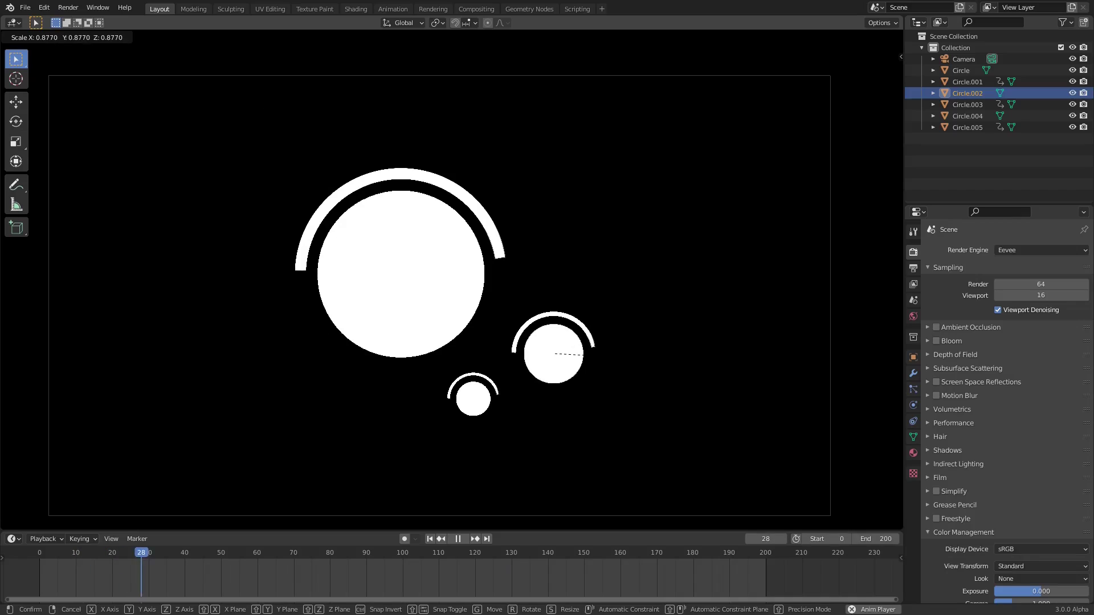
{"action": "left_click", "coordinate": [696, 366]}
{"action": "scroll", "coordinate": [728, 356], "scroll_direction": "down", "scroll_amount": 2}
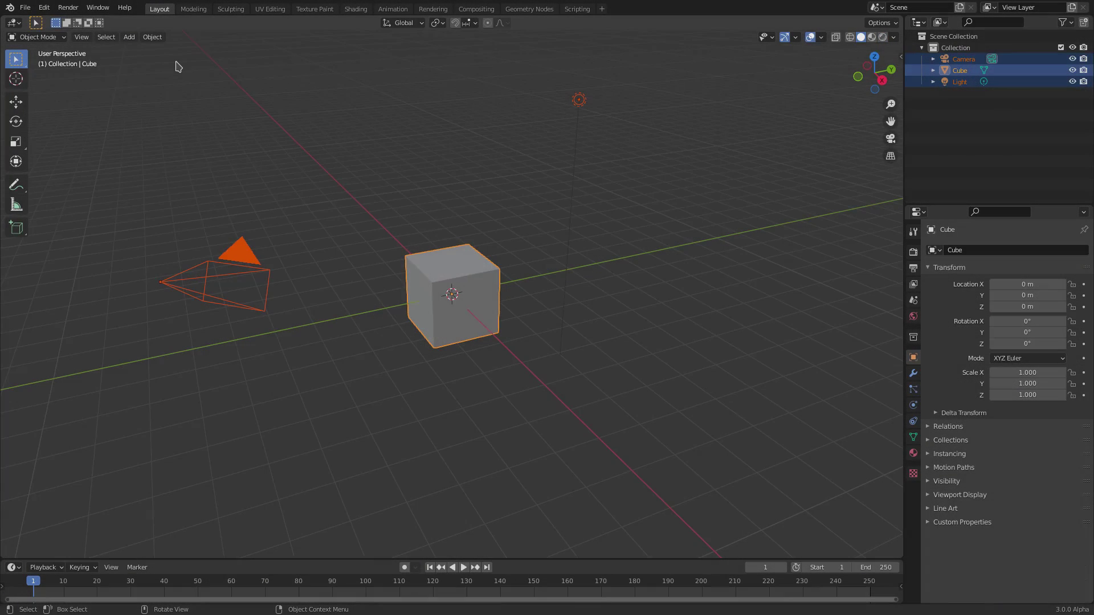
Delete the default objects and add a new camera to the empty scene.
{"action": "key", "text": "Delete"}
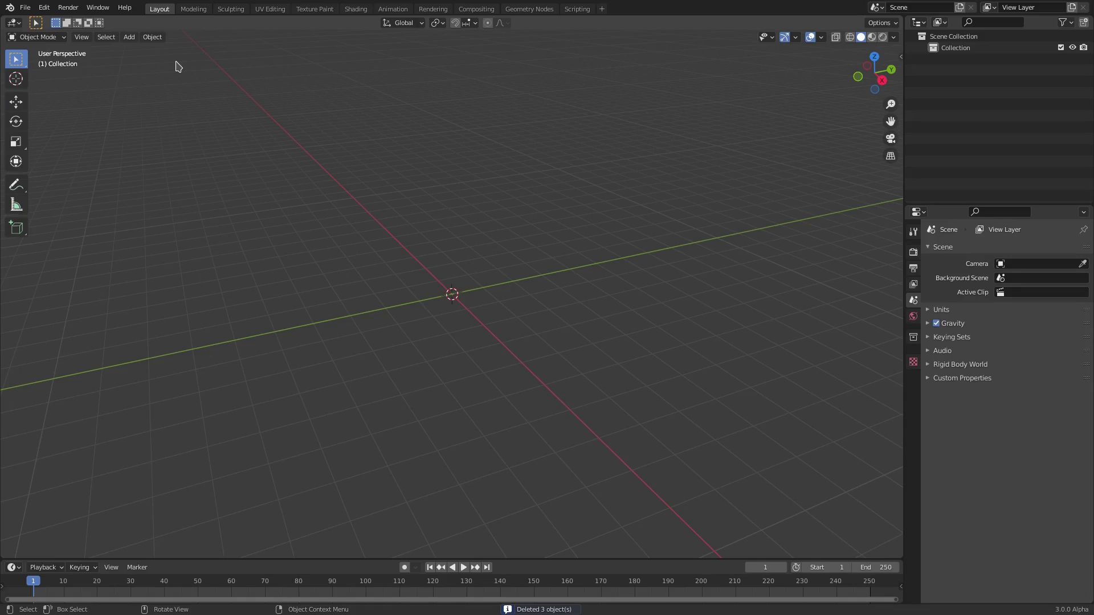
{"action": "key", "text": "KP_1"}
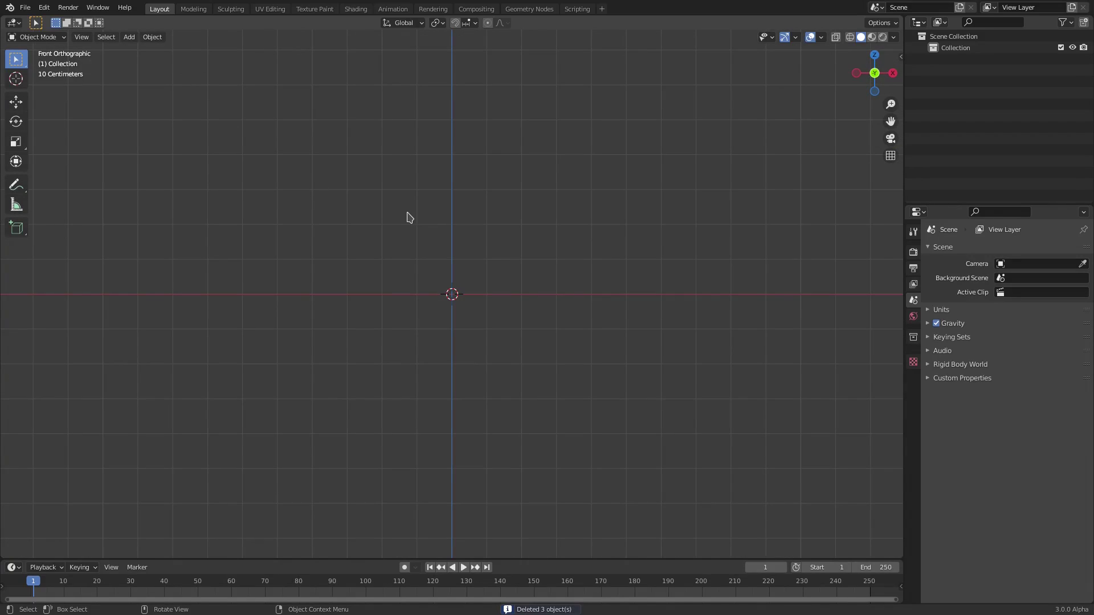
{"action": "key", "text": "shift+a"}
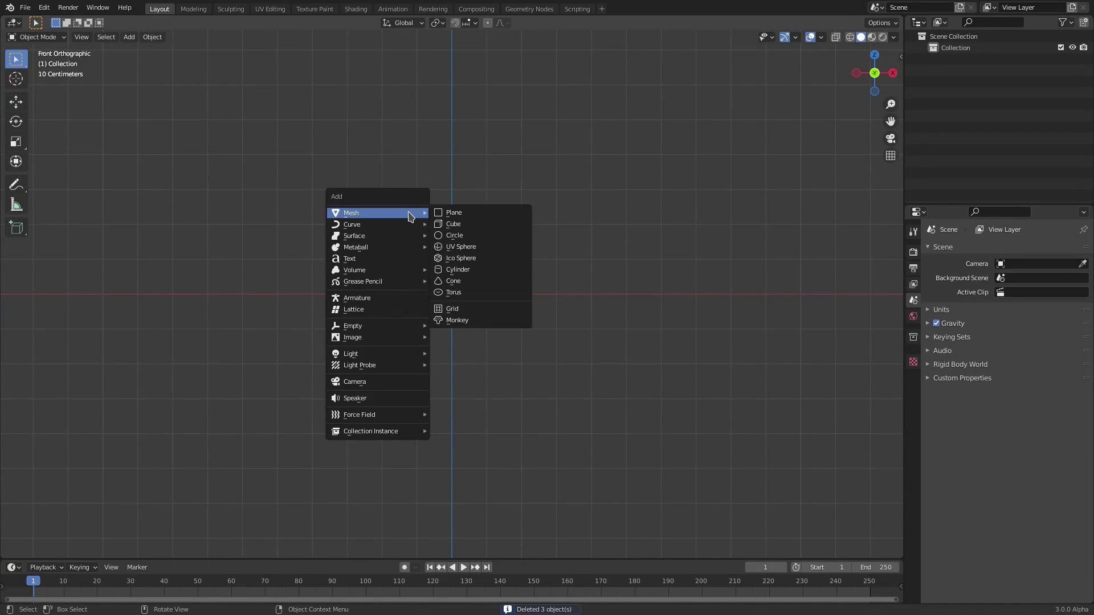
{"action": "left_click", "coordinate": [363, 387]}
{"action": "middle_click_drag", "start_coordinate": [645, 240], "coordinate": [580, 259]}
Move the camera along Y to -8.7053 m and view the scene through it.
{"action": "key", "text": "g"}
{"action": "key", "text": "y"}
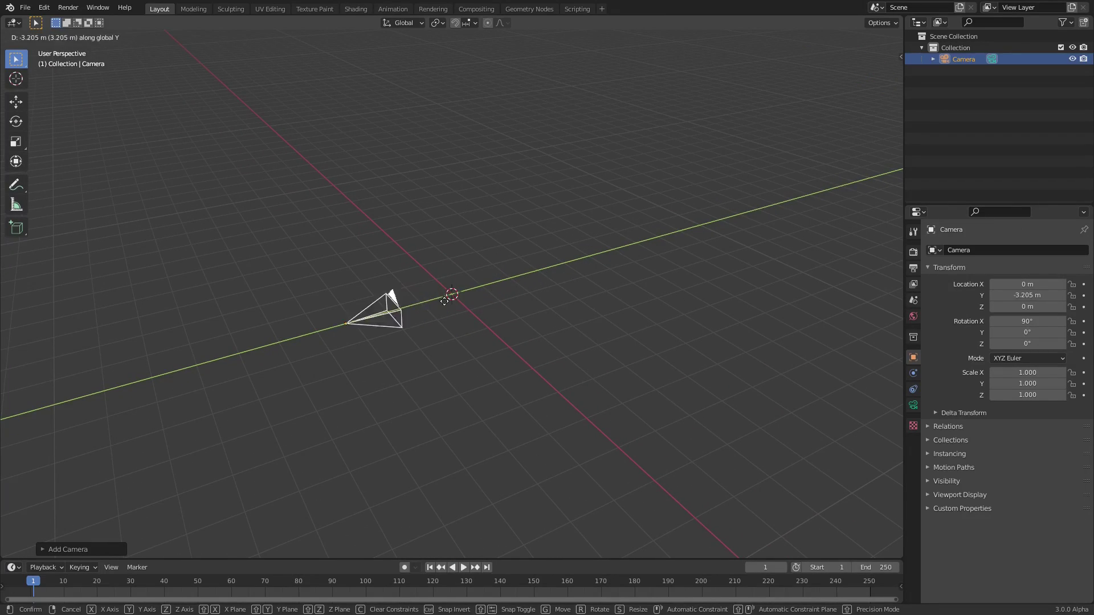
{"action": "left_click", "coordinate": [244, 344]}
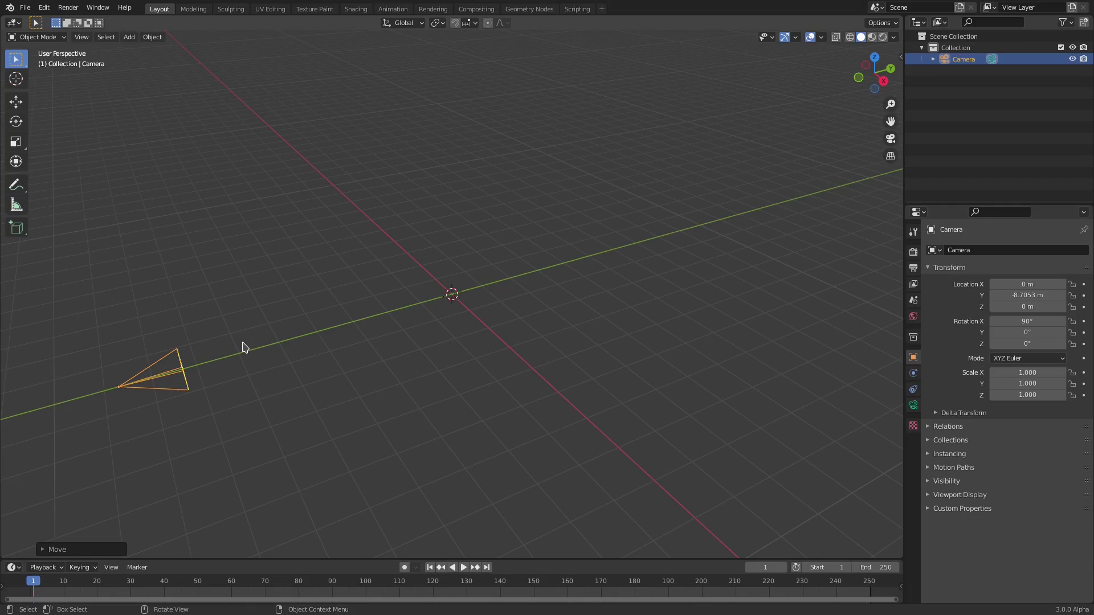
{"action": "key", "text": "KP_0"}
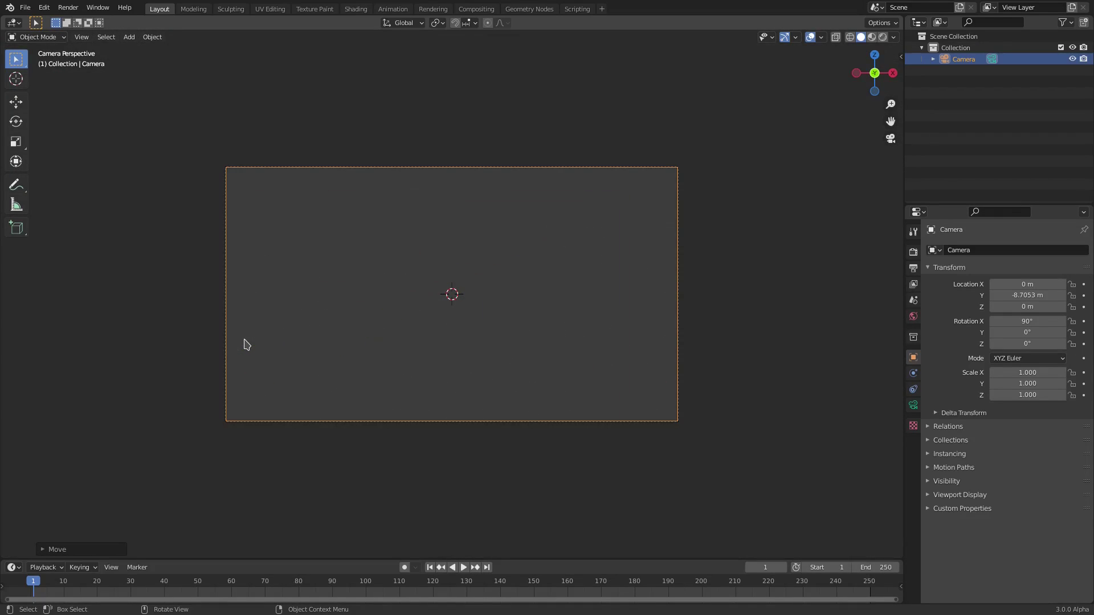
Add a mesh circle to the scene.
{"action": "key", "text": "shift+a"}
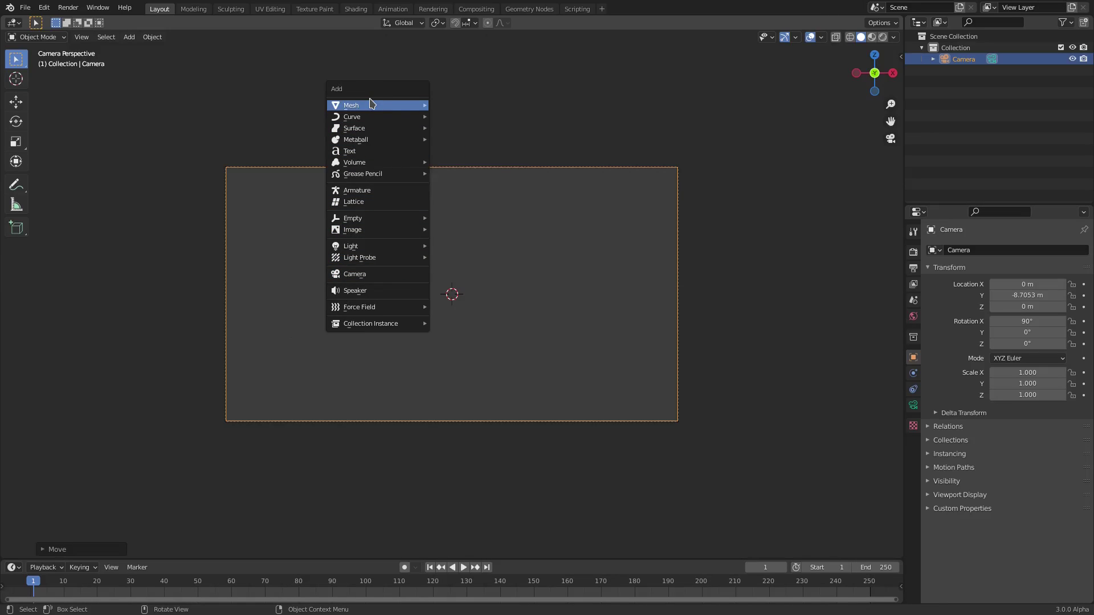
{"action": "mouse_move", "coordinate": [371, 103]}
{"action": "left_click", "coordinate": [463, 128]}
{"action": "middle_click_drag", "start_coordinate": [540, 199], "coordinate": [547, 261]}
{"action": "scroll", "coordinate": [552, 244], "scroll_direction": "up", "scroll_amount": 4}
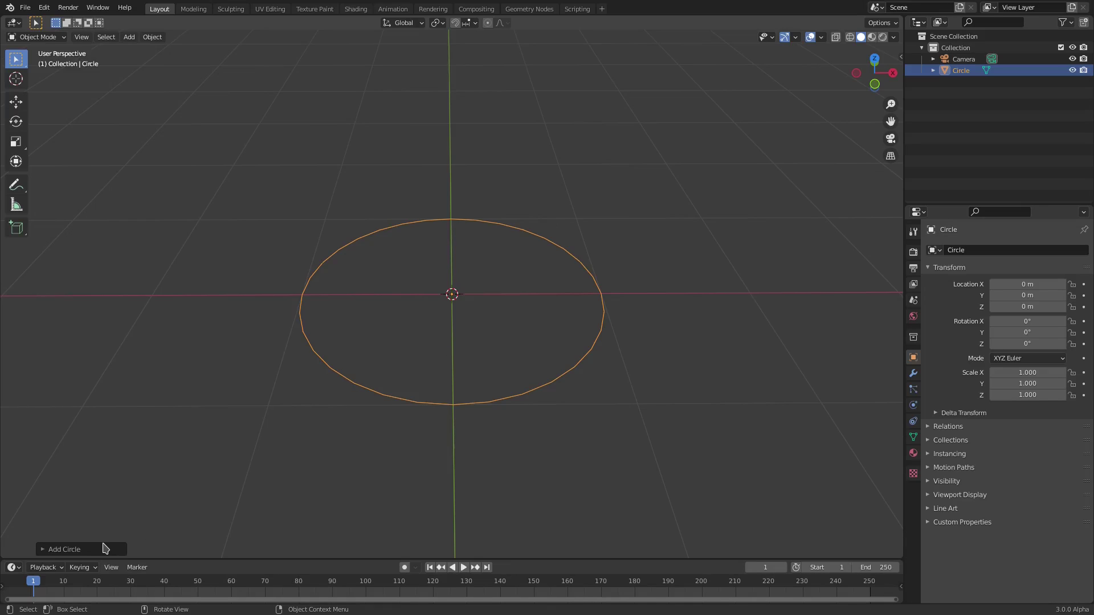
Rebuild the circle with 64 vertices and an N-Gon fill.
{"action": "left_click", "coordinate": [79, 550]}
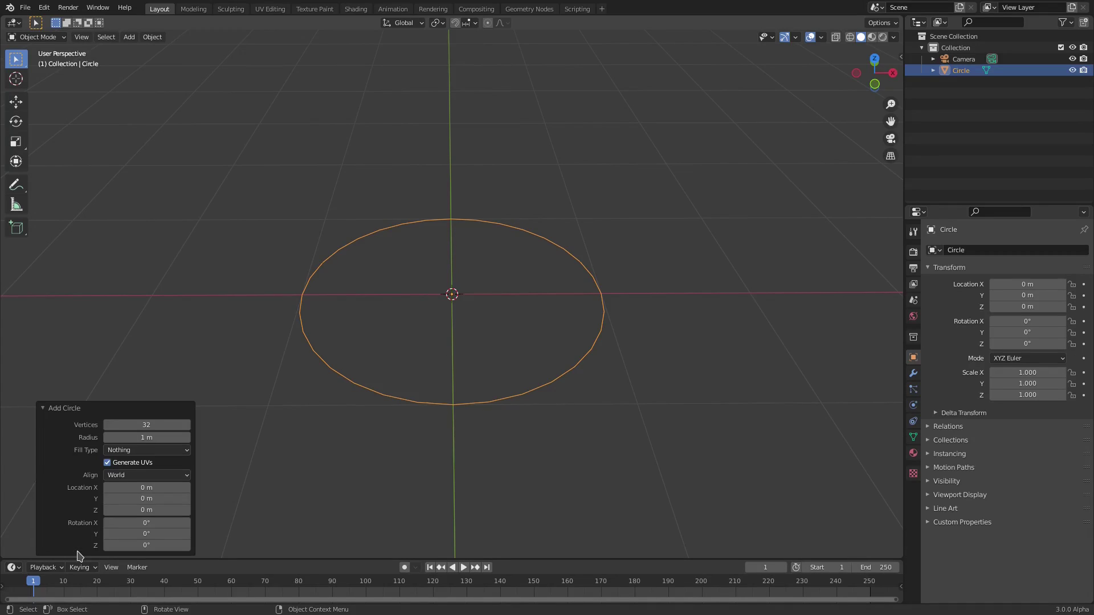
{"action": "left_click", "coordinate": [159, 424]}
{"action": "key", "text": "Return"}
{"action": "left_click", "coordinate": [154, 454]}
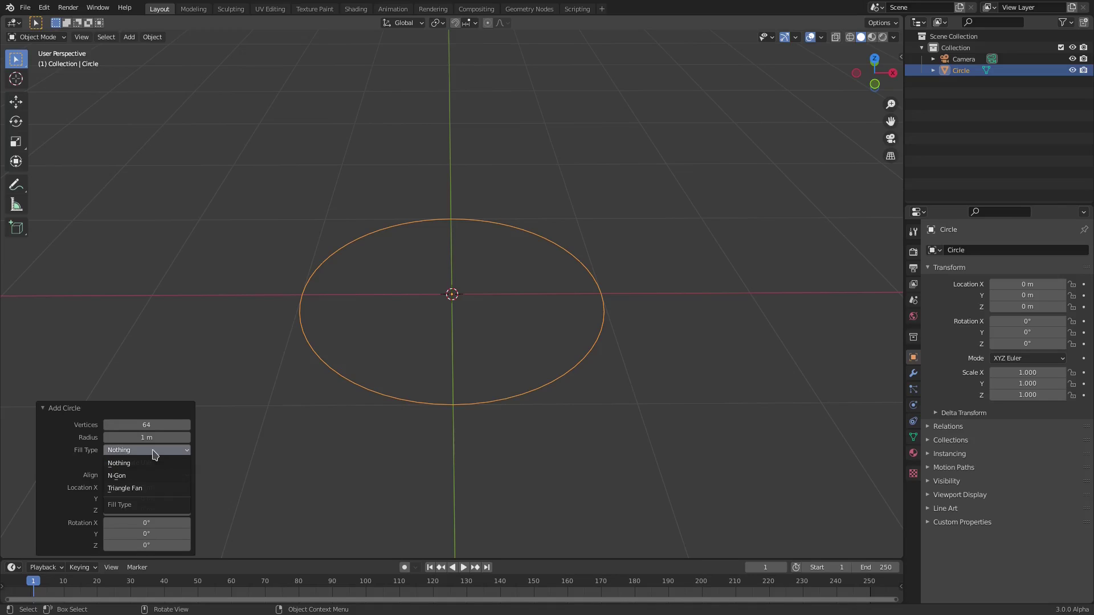
{"action": "left_click", "coordinate": [127, 476]}
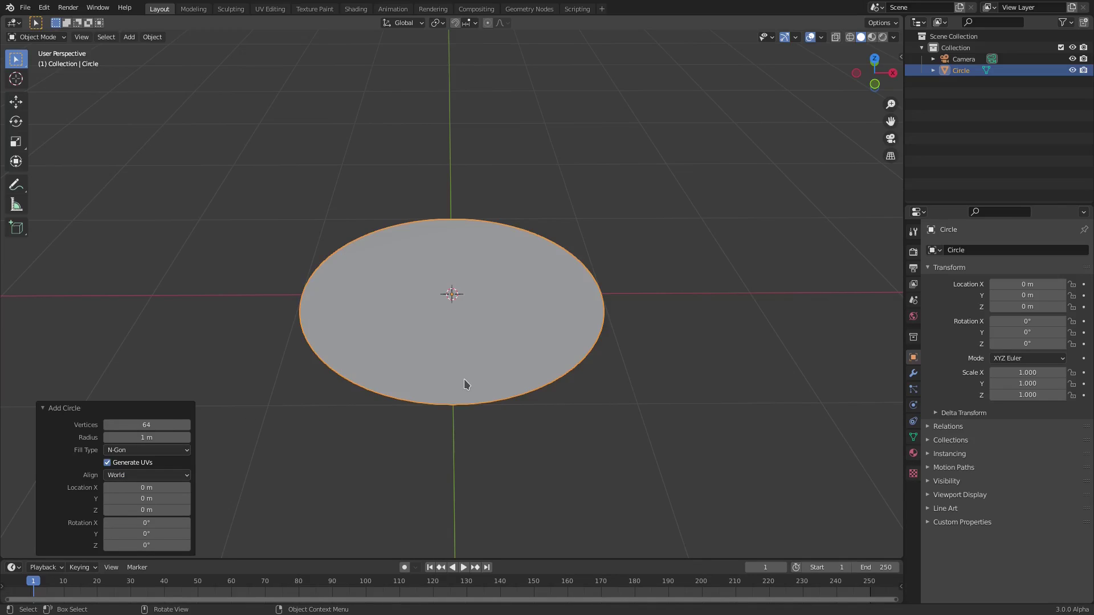
Rotate the circle 90° on the X axis so it stands upright.
{"action": "key", "text": "r"}
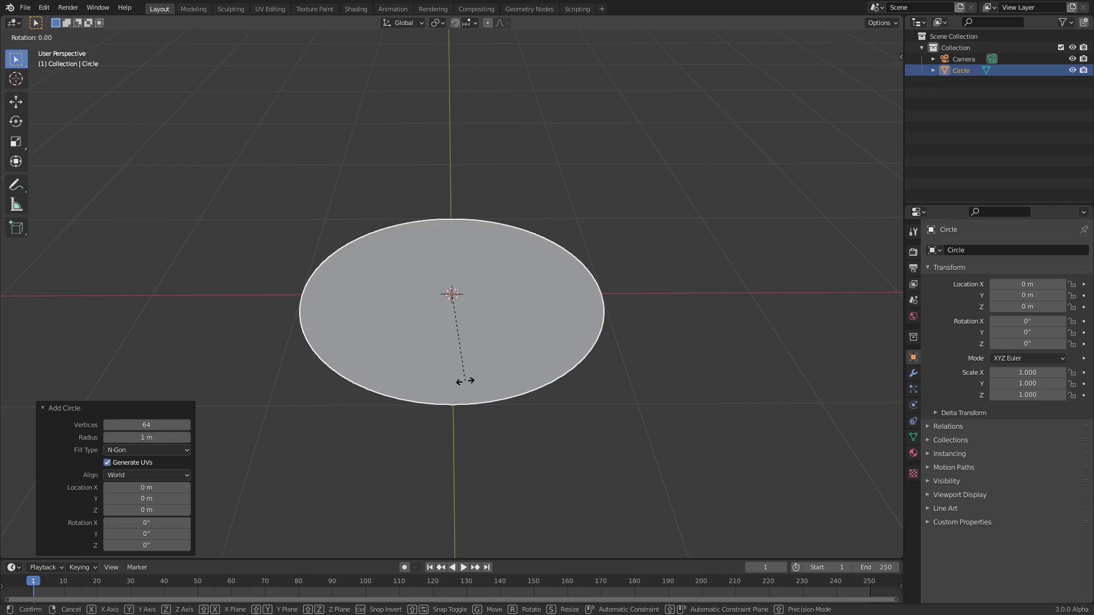
{"action": "key", "text": "x"}
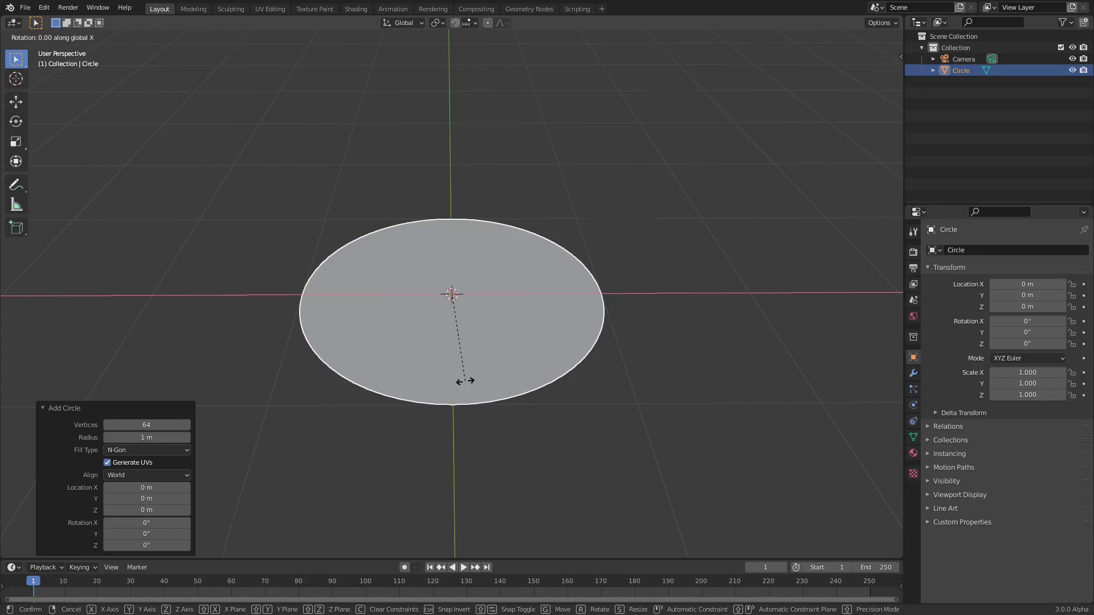
{"action": "type", "text": "90"}
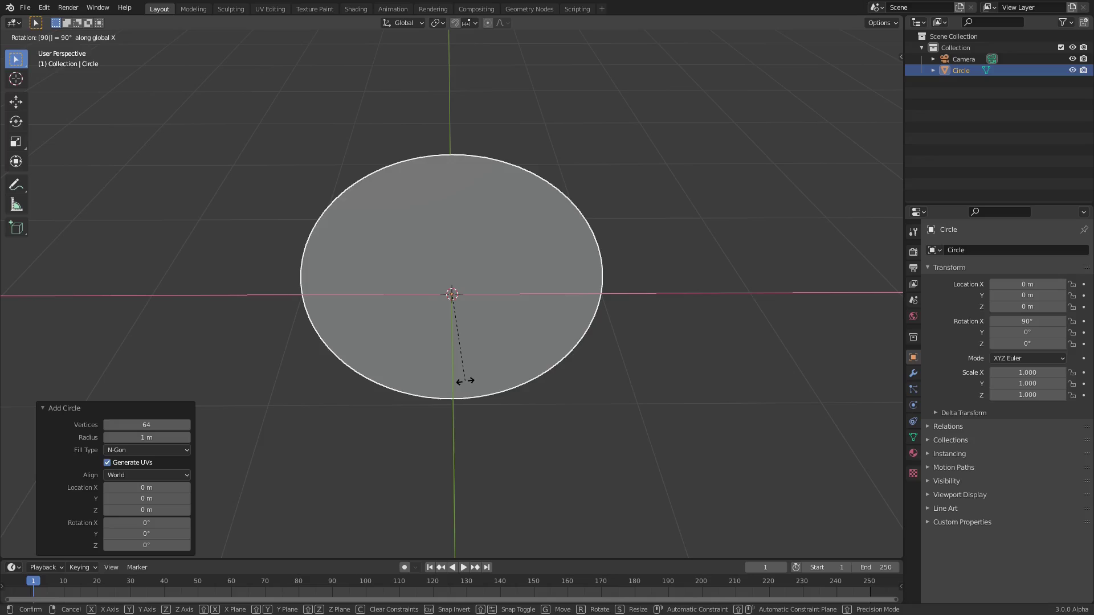
{"action": "key", "text": "Return"}
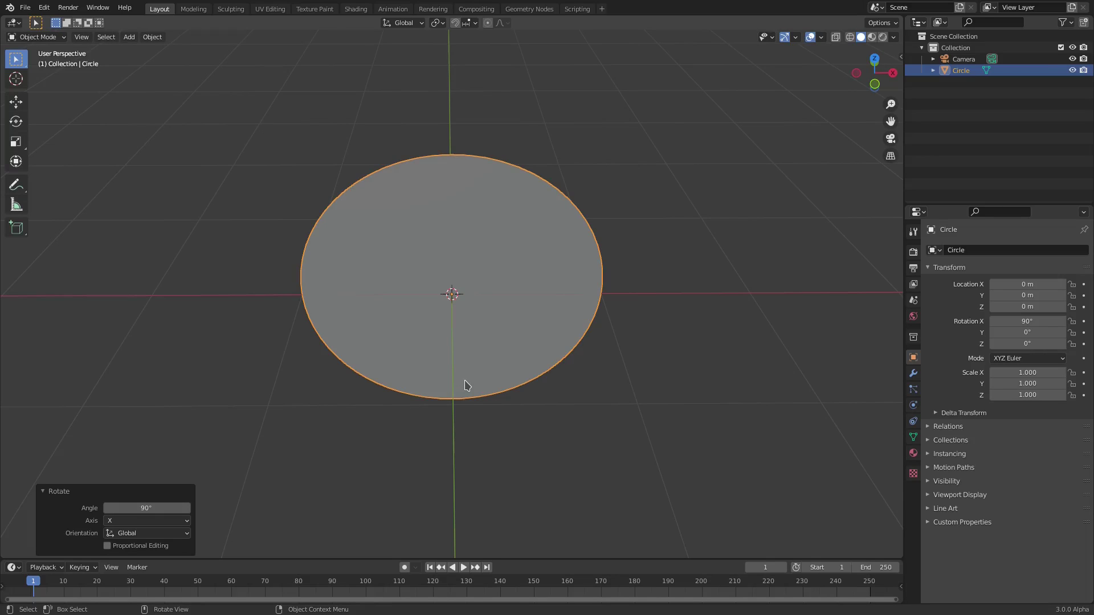
{"action": "middle_click_drag", "start_coordinate": [536, 383], "coordinate": [485, 368]}
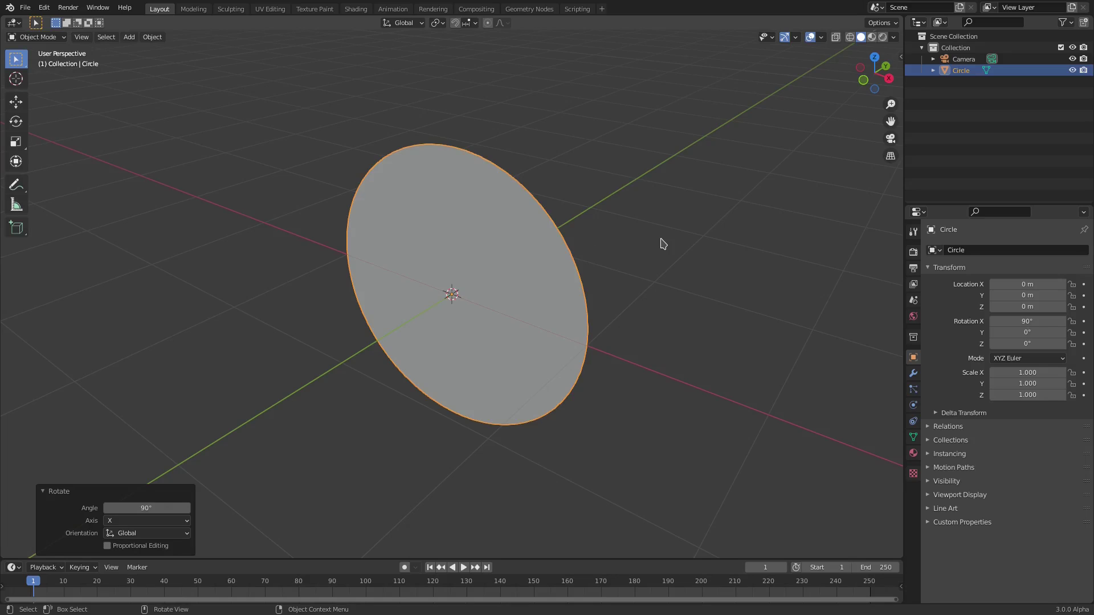
{"action": "middle_click_drag", "start_coordinate": [661, 244], "coordinate": [635, 237]}
View through the camera and scale the filled circle down to 0.642.
{"action": "key", "text": "KP_0"}
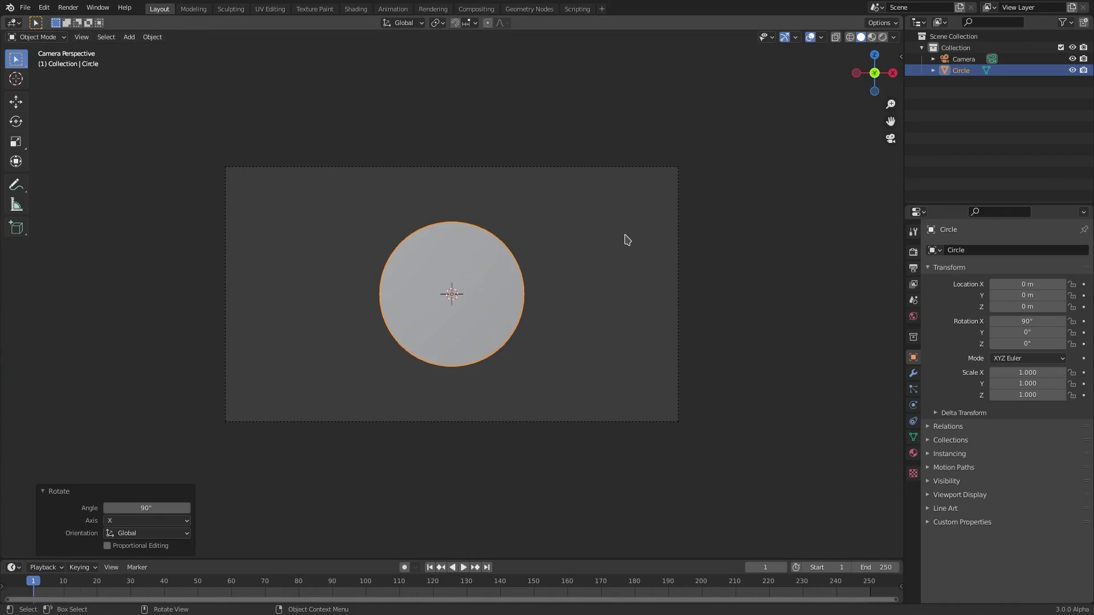
{"action": "scroll", "coordinate": [718, 273], "scroll_direction": "up", "scroll_amount": 2}
{"action": "key", "text": "s"}
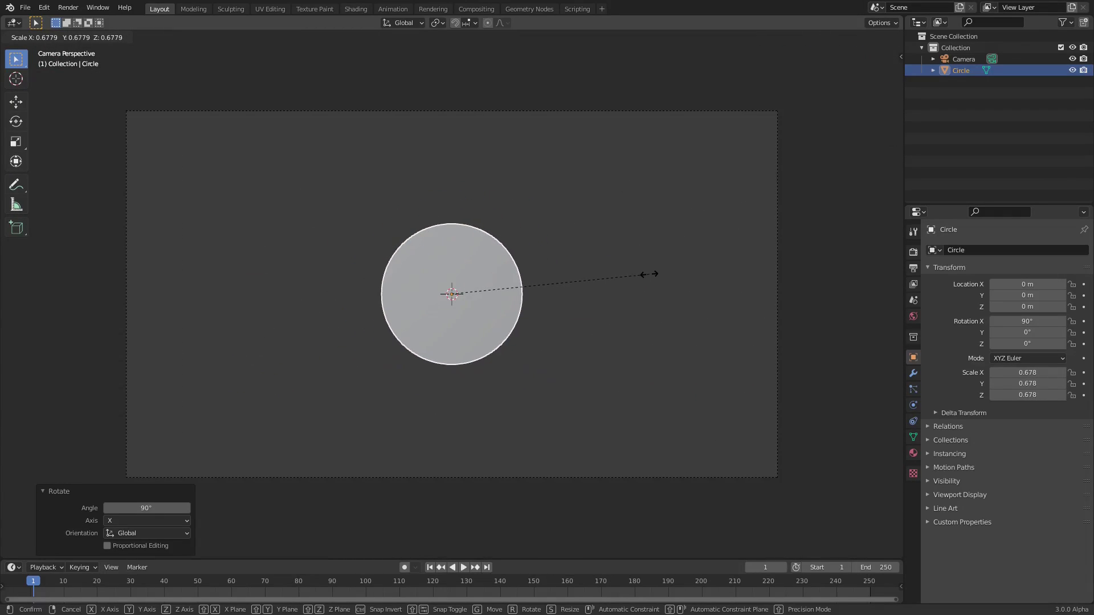
{"action": "left_click", "coordinate": [638, 275]}
{"action": "scroll", "coordinate": [564, 277], "scroll_direction": "up", "scroll_amount": 2}
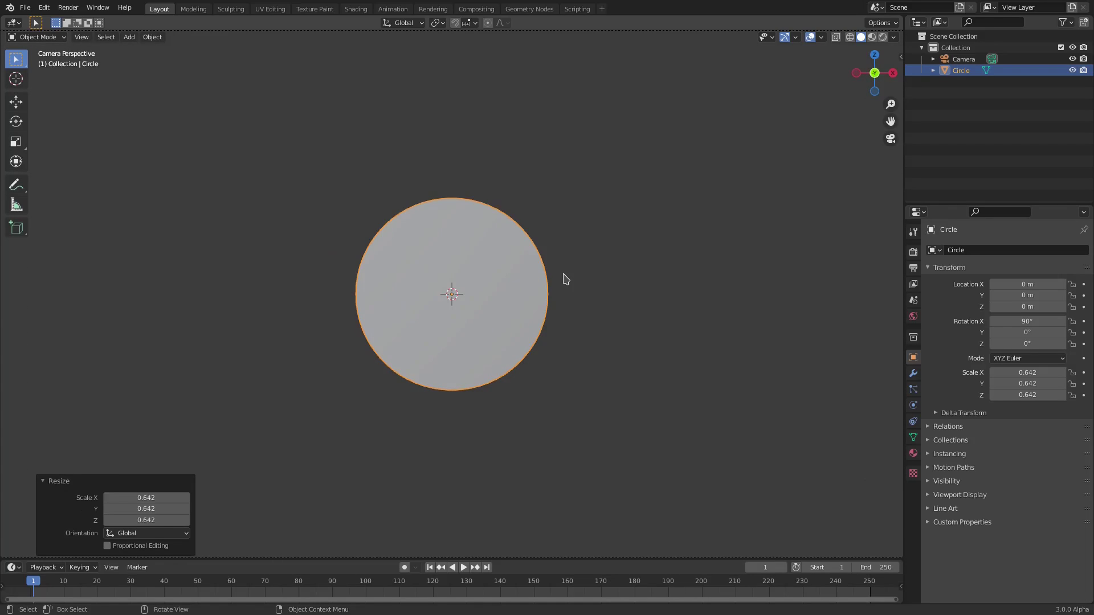
{"action": "scroll", "coordinate": [564, 279], "scroll_direction": "down", "scroll_amount": 1}
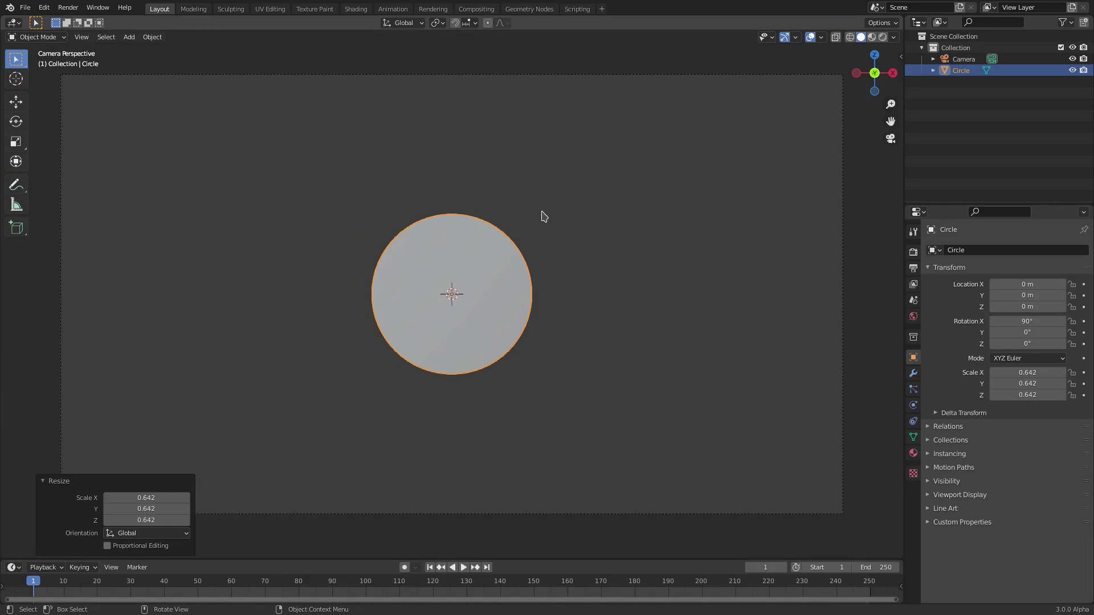
Add a second mesh circle with Fill Type set to Nothing.
{"action": "key", "text": "shift+a"}
{"action": "left_click", "coordinate": [595, 239]}
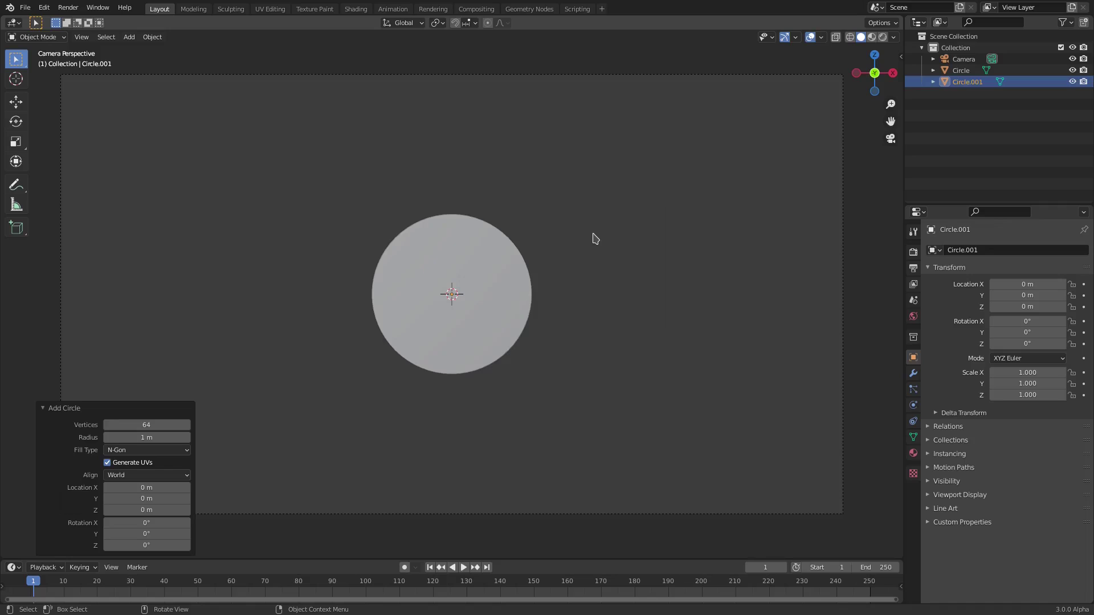
{"action": "middle_click_drag", "start_coordinate": [236, 468], "coordinate": [399, 370]}
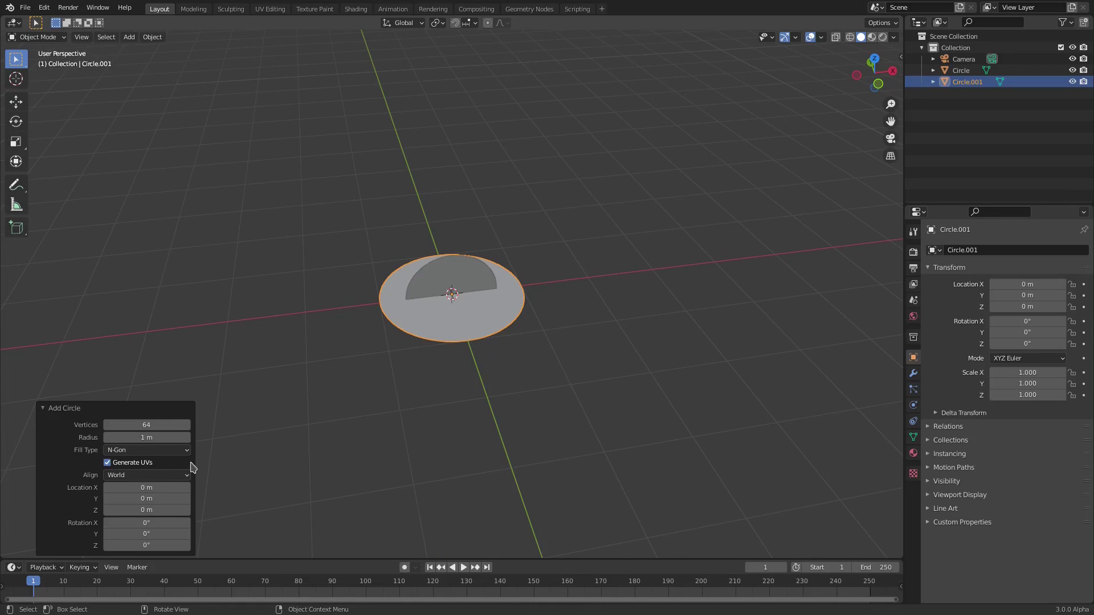
{"action": "left_click", "coordinate": [170, 450]}
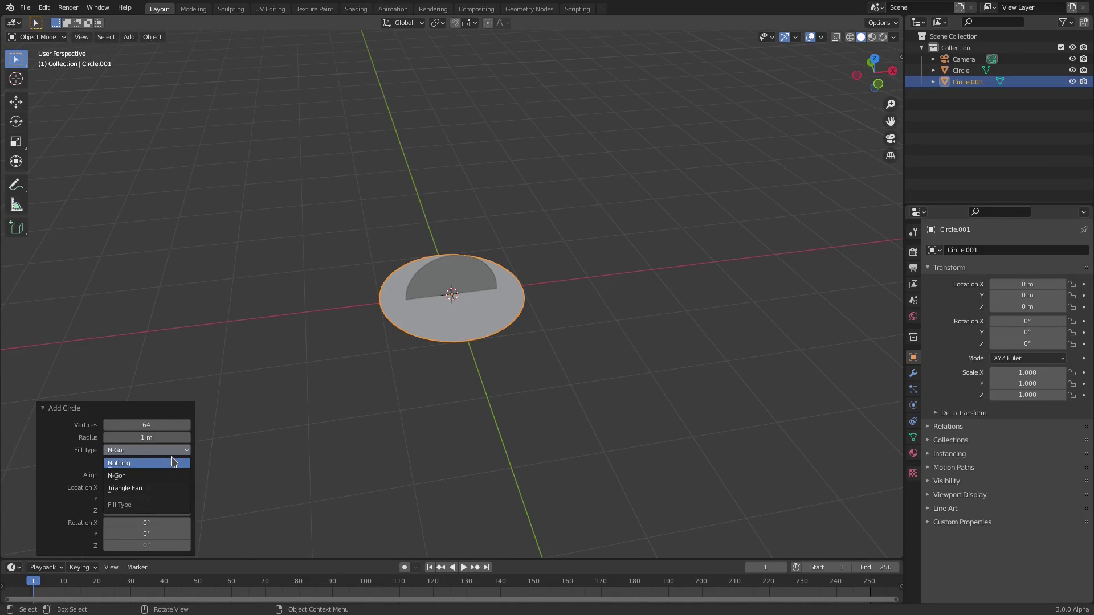
{"action": "left_click", "coordinate": [174, 463]}
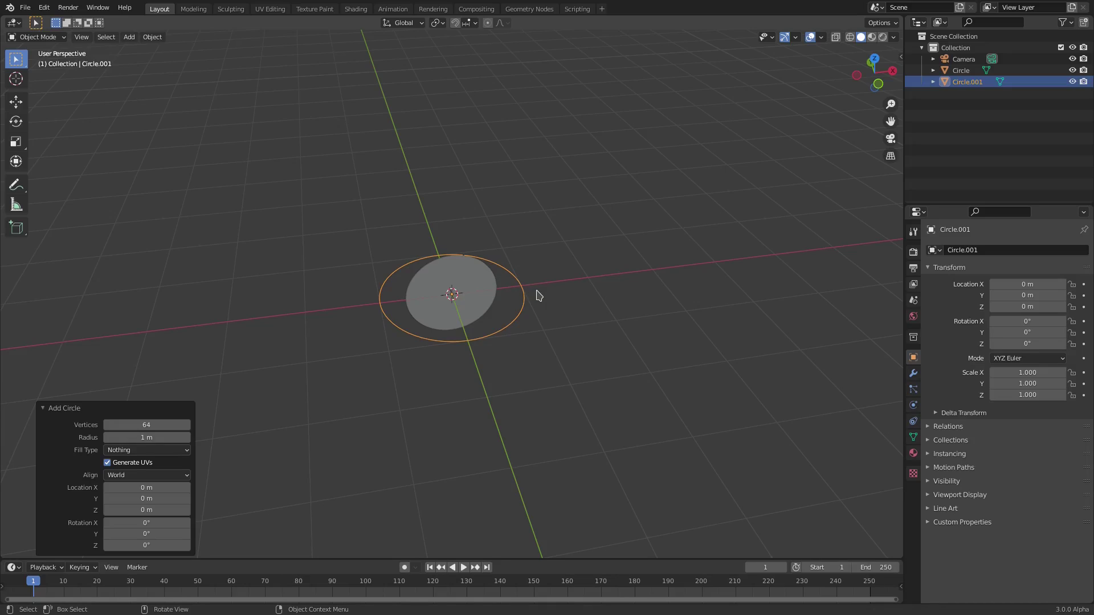
Rotate the outline 90° on X with 'rx90' and view it through the camera.
{"action": "type", "text": "rx"}
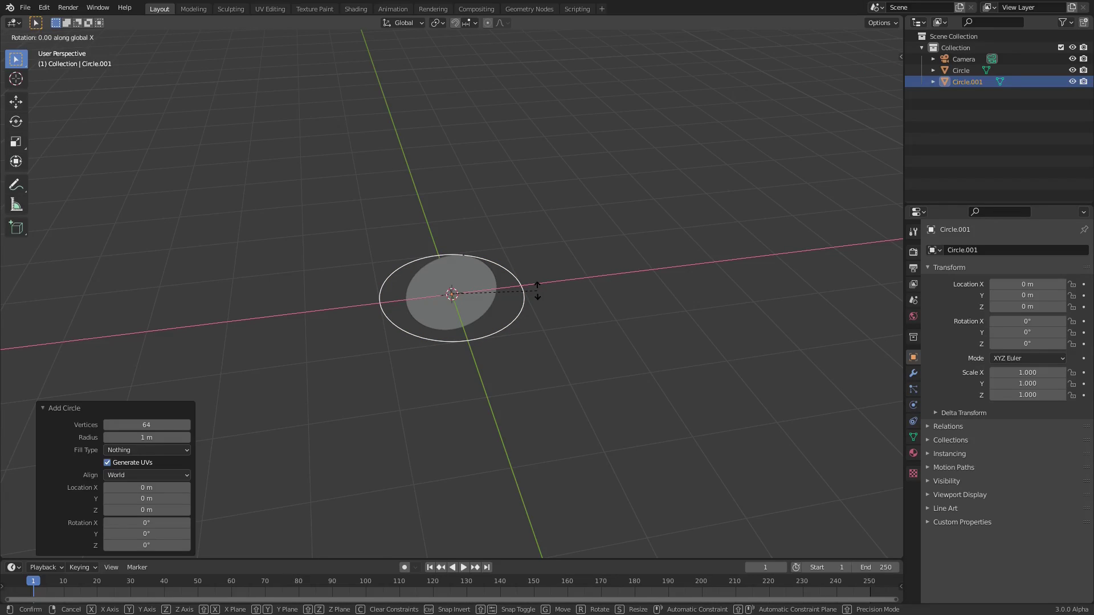
{"action": "type", "text": "90"}
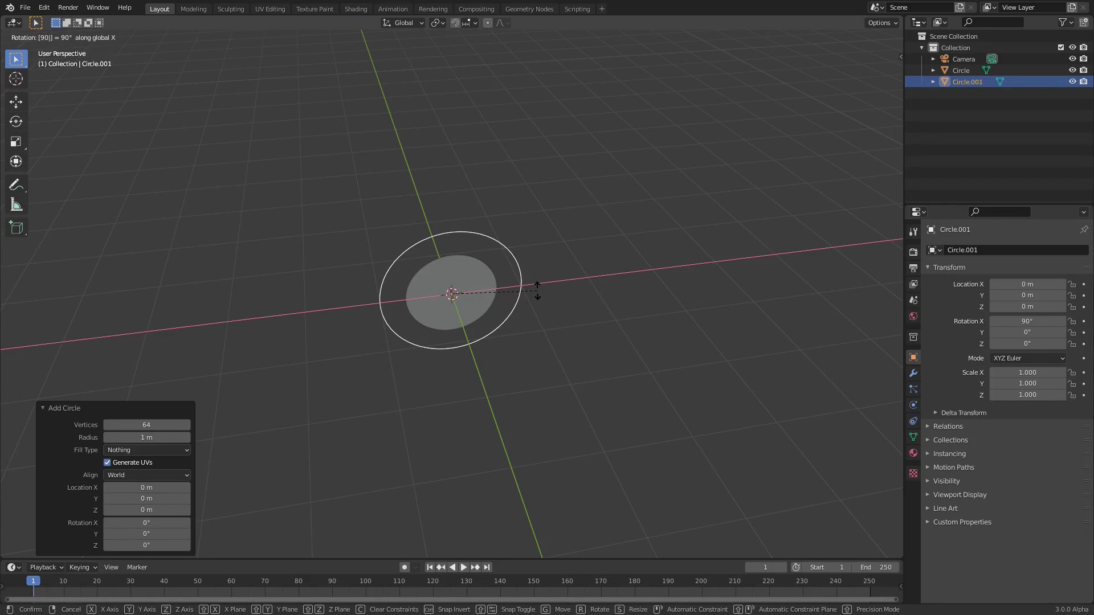
{"action": "key", "text": "Return"}
{"action": "middle_click_drag", "start_coordinate": [496, 215], "coordinate": [492, 216]}
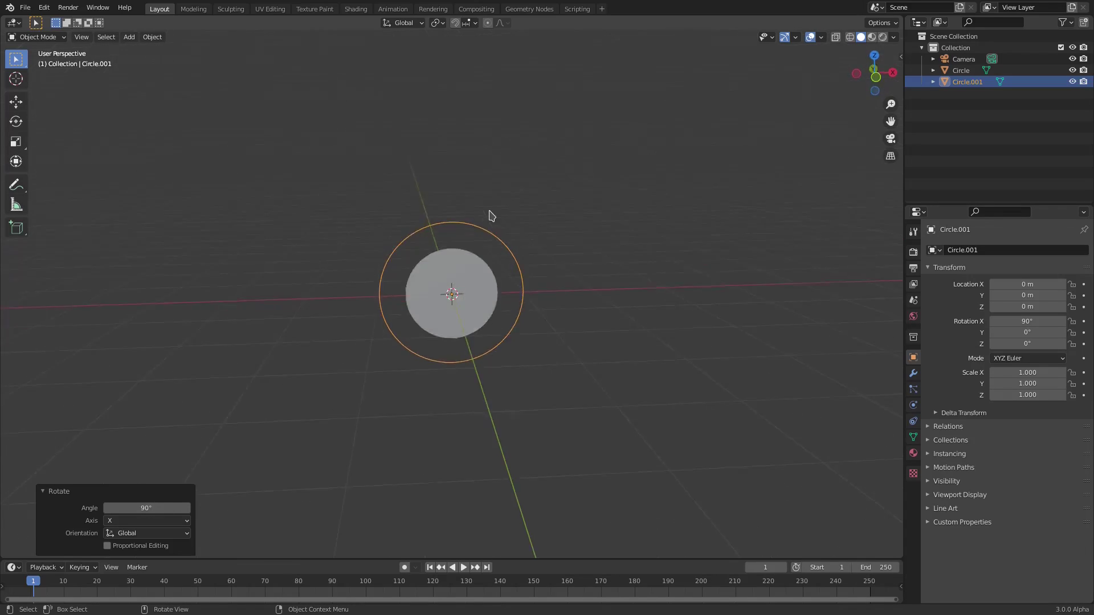
{"action": "key", "text": "KP_1"}
{"action": "key", "text": "KP_0"}
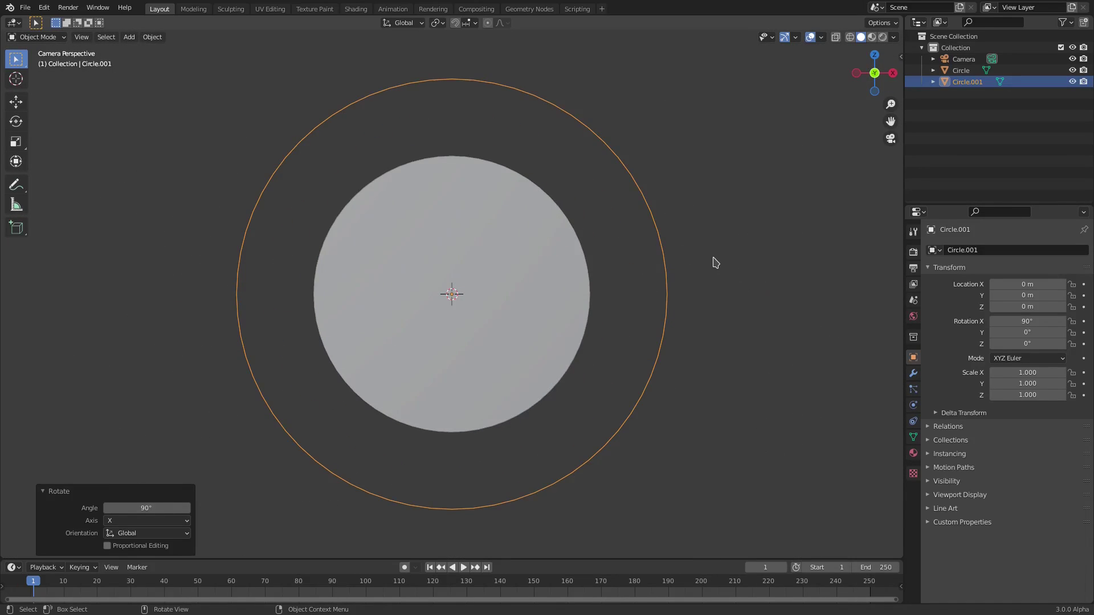
Scale the outline to 0.730 so it rings the filled disc.
{"action": "key", "text": "s"}
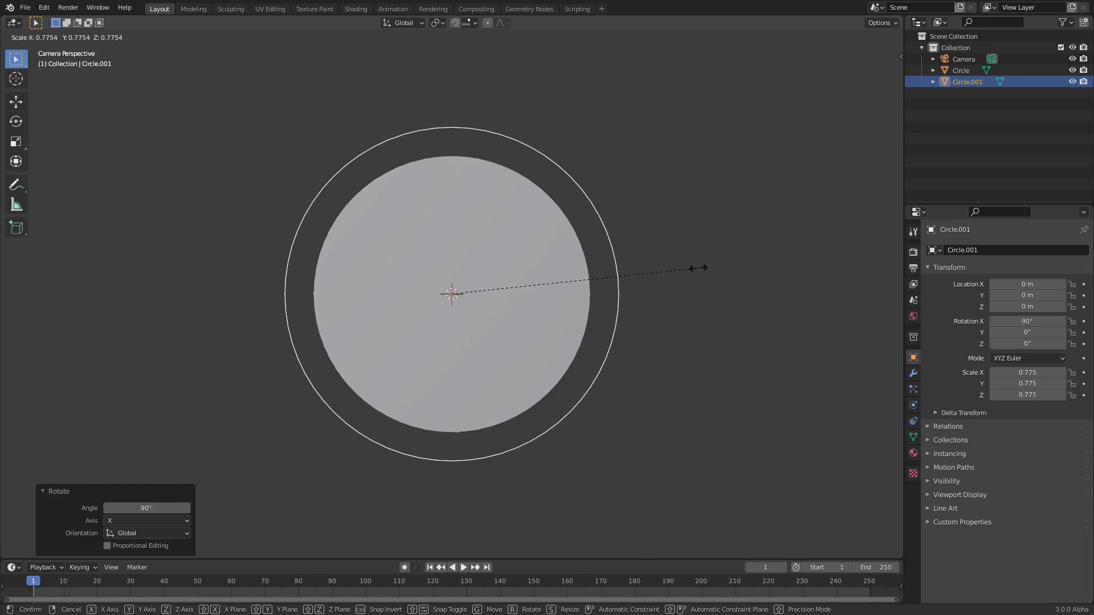
{"action": "left_click", "coordinate": [677, 271]}
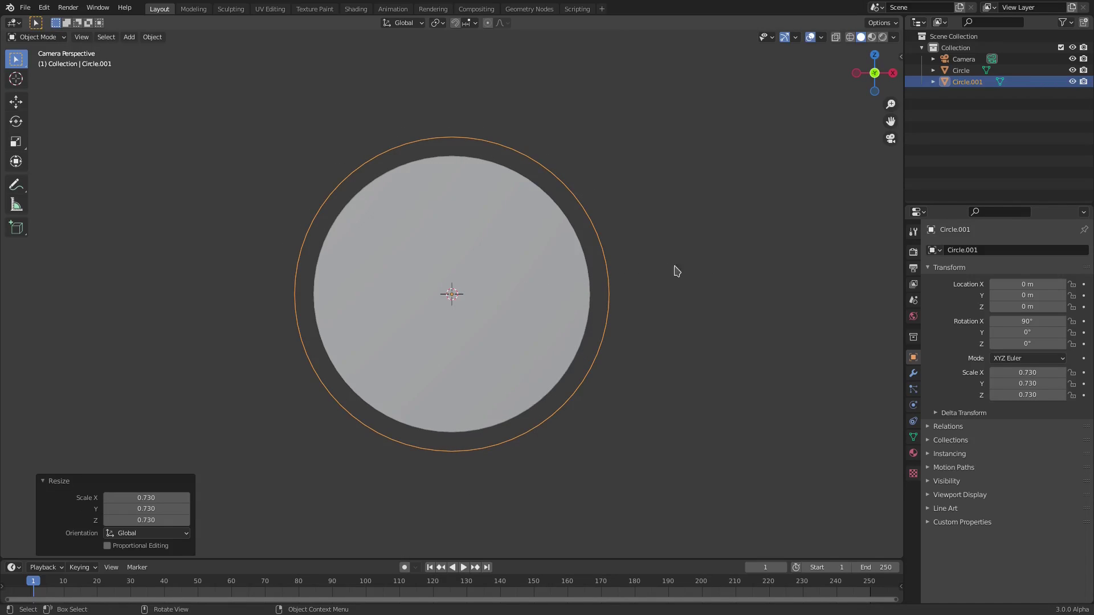
{"action": "scroll", "coordinate": [479, 279], "scroll_direction": "down", "scroll_amount": 4}
{"action": "scroll", "coordinate": [543, 283], "scroll_direction": "up", "scroll_amount": 2}
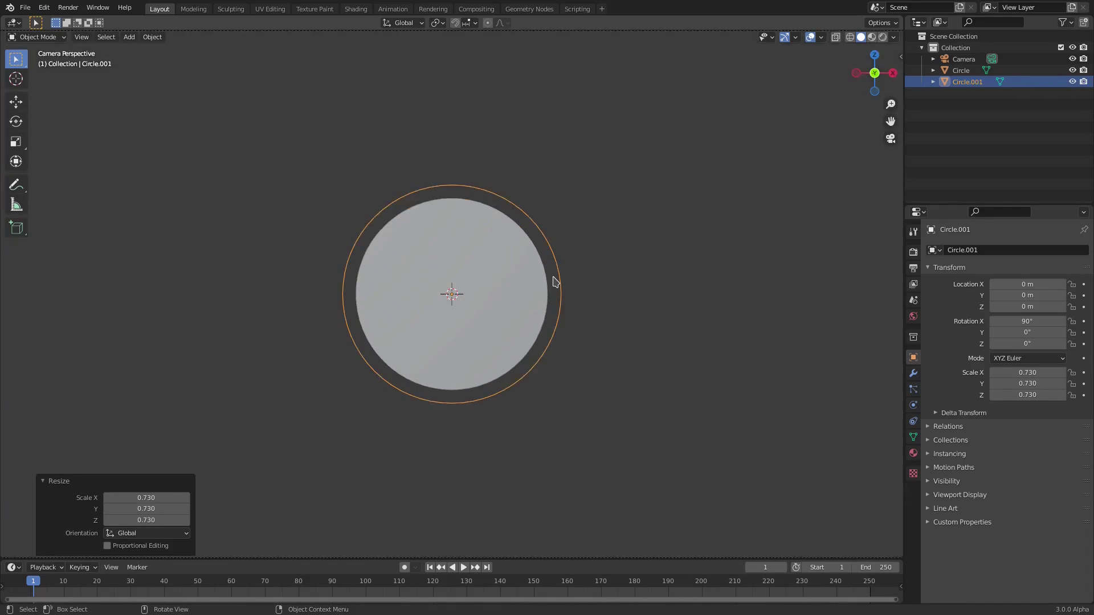
Extrude the outline's vertex ring and scale it outward to 1.116, forming a flat band.
{"action": "key", "text": "Tab"}
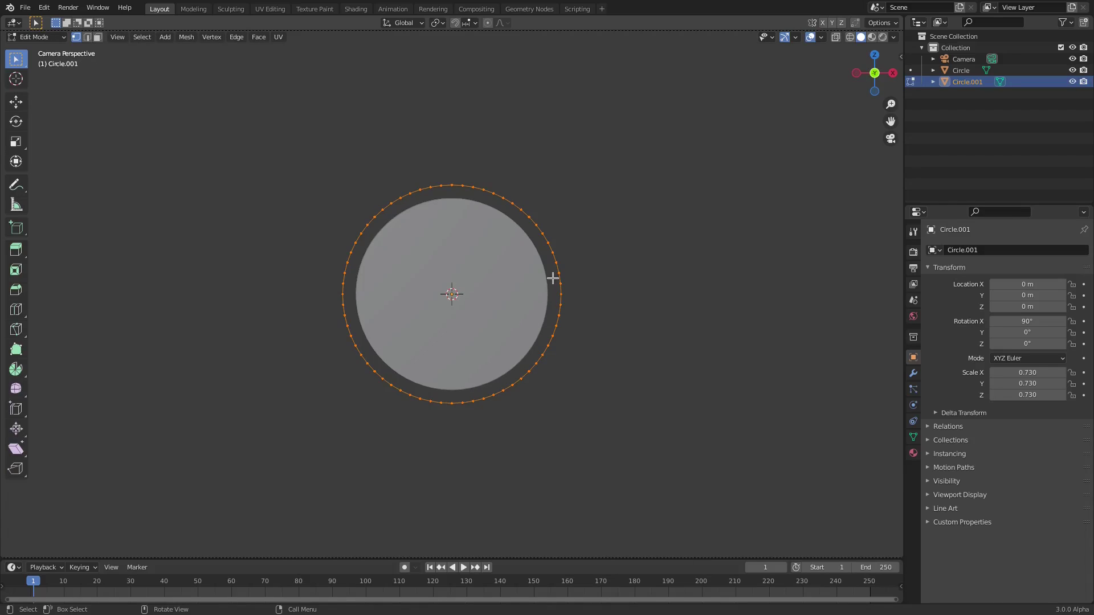
{"action": "key", "text": "s"}
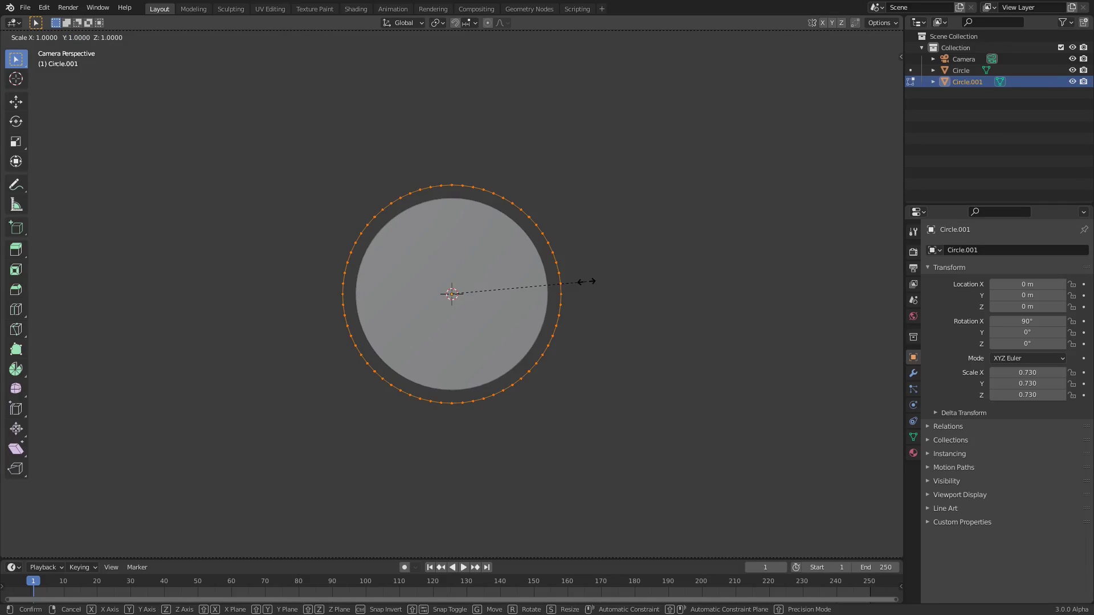
{"action": "key", "text": "Escape"}
{"action": "key", "text": "e"}
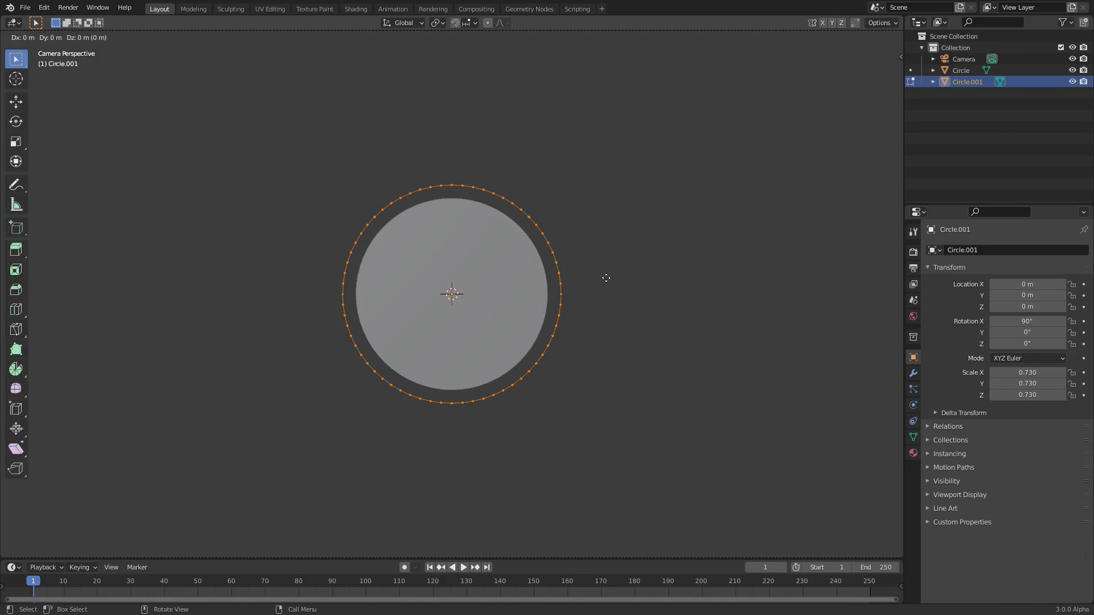
{"action": "key", "text": "s"}
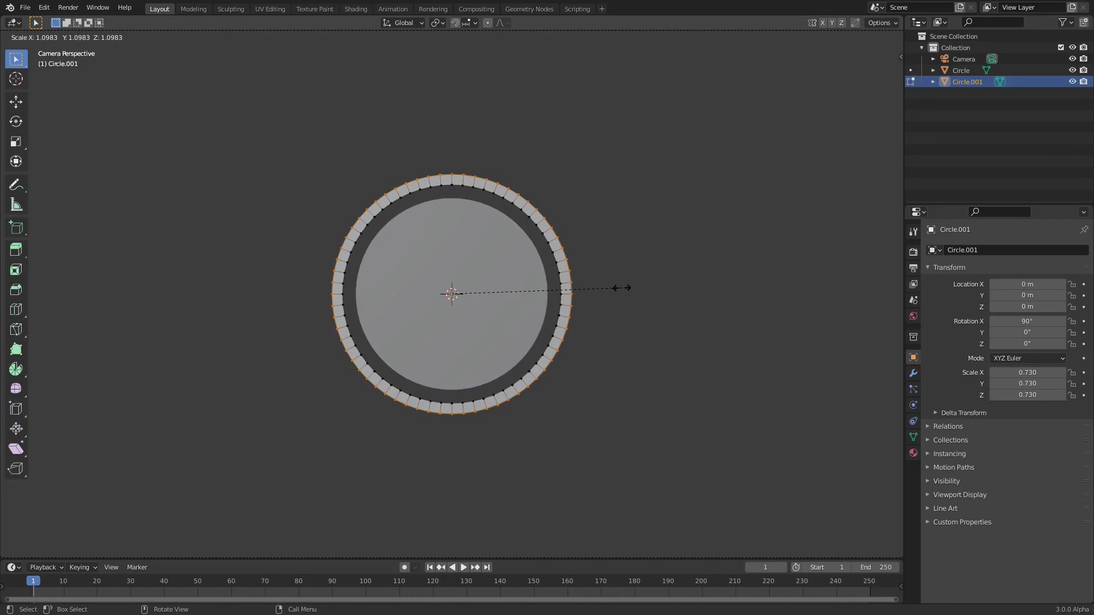
{"action": "left_click", "coordinate": [626, 292]}
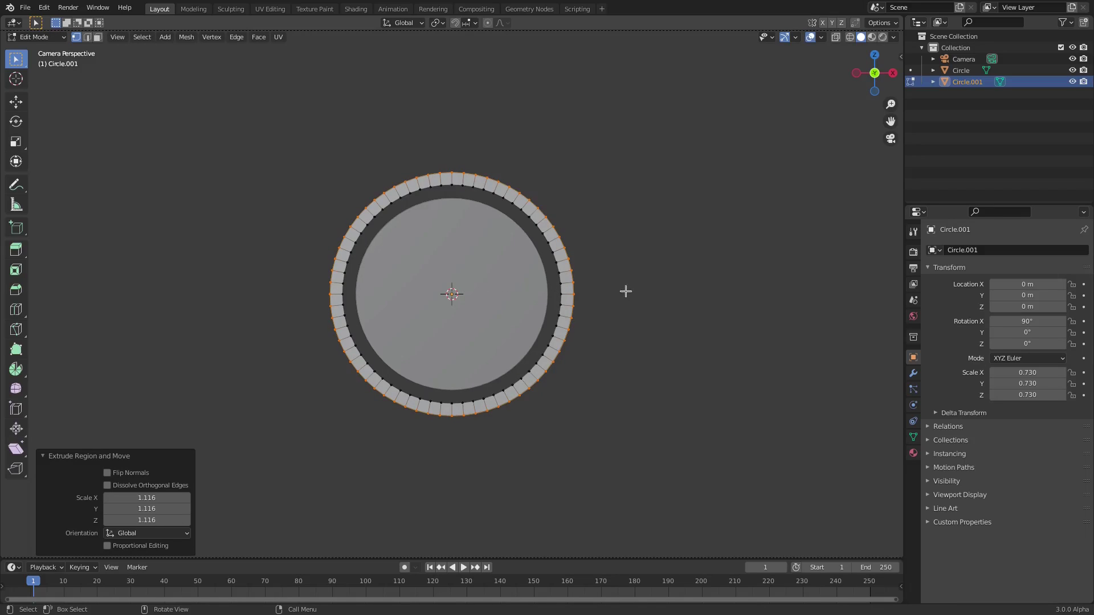
{"action": "scroll", "coordinate": [658, 326], "scroll_direction": "up", "scroll_amount": 4}
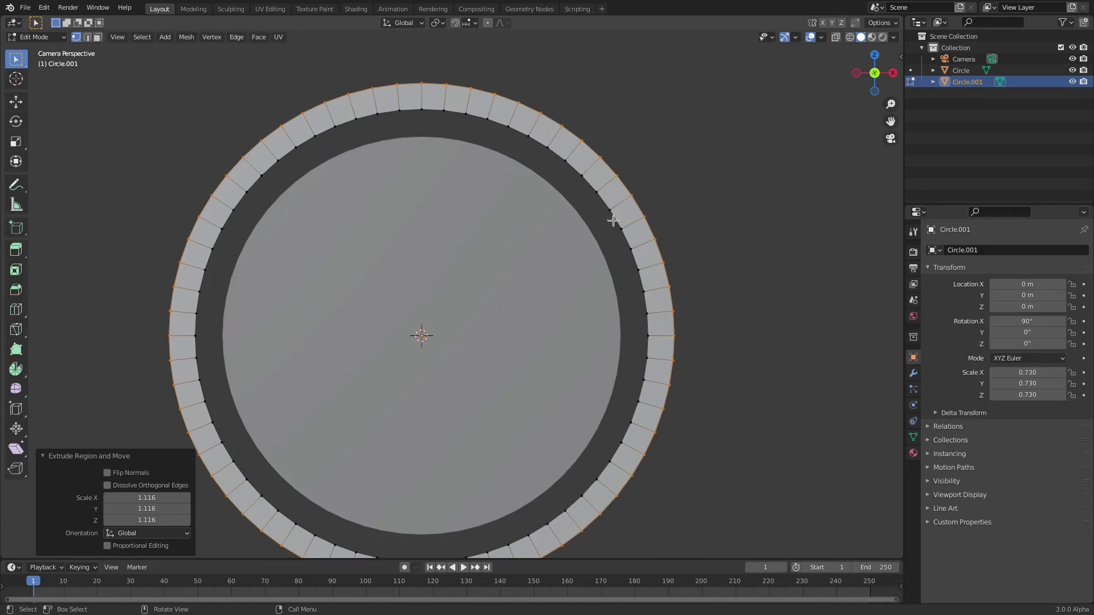
{"action": "scroll", "coordinate": [691, 307], "scroll_direction": "down", "scroll_amount": 4}
{"action": "key", "text": "Tab"}
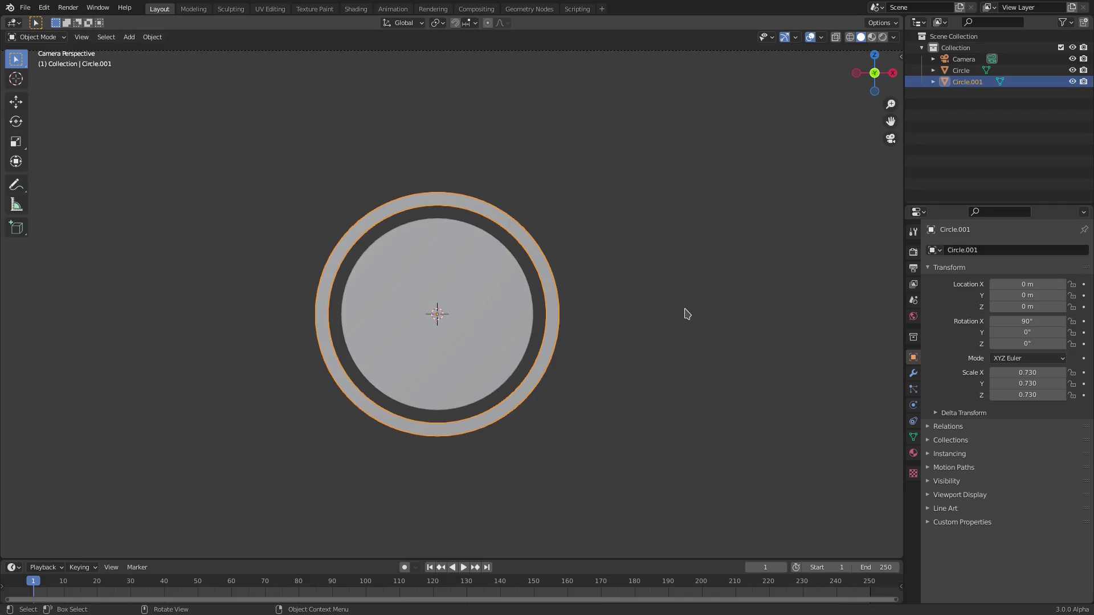
Enter Edit Mode on the ring, clear the selection and switch to face select.
{"action": "key", "text": "Home"}
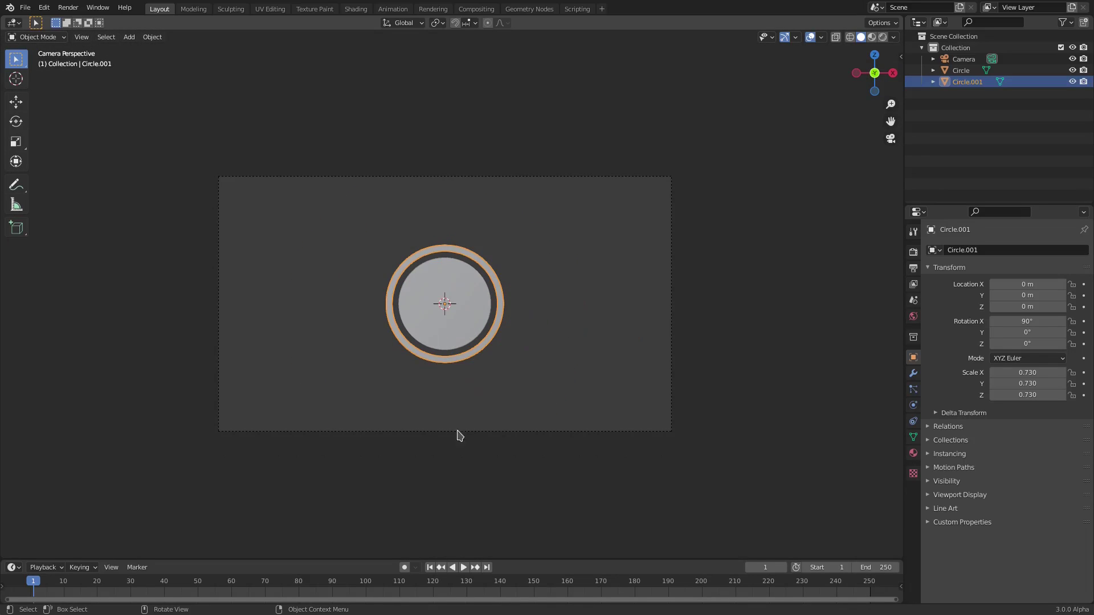
{"action": "scroll", "coordinate": [497, 344], "scroll_direction": "up", "scroll_amount": 4}
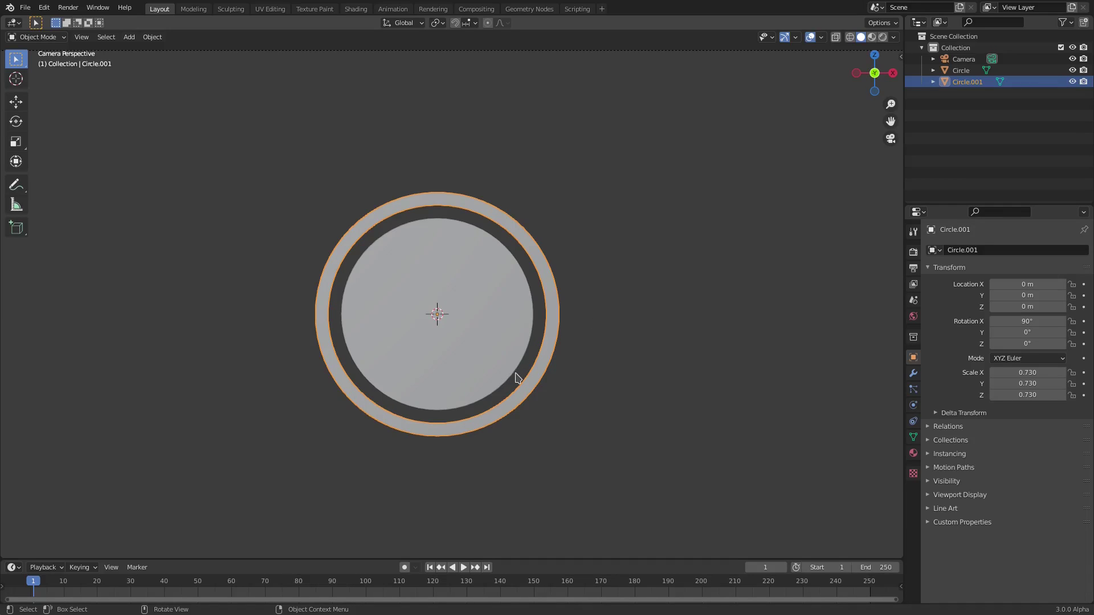
{"action": "key", "text": "Tab"}
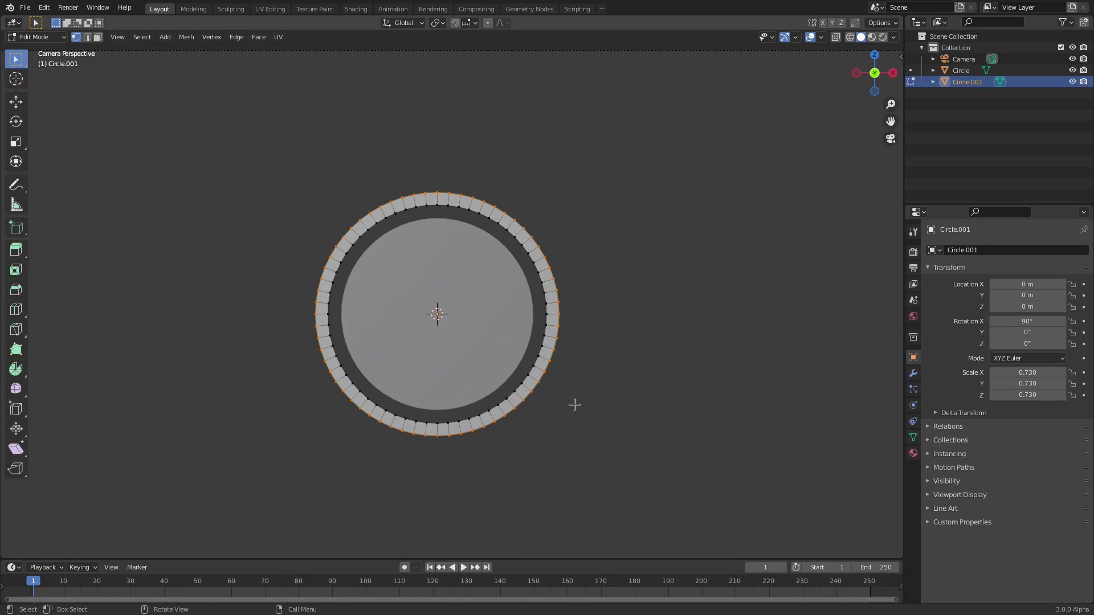
{"action": "key", "text": "a"}
{"action": "key", "text": "alt+a"}
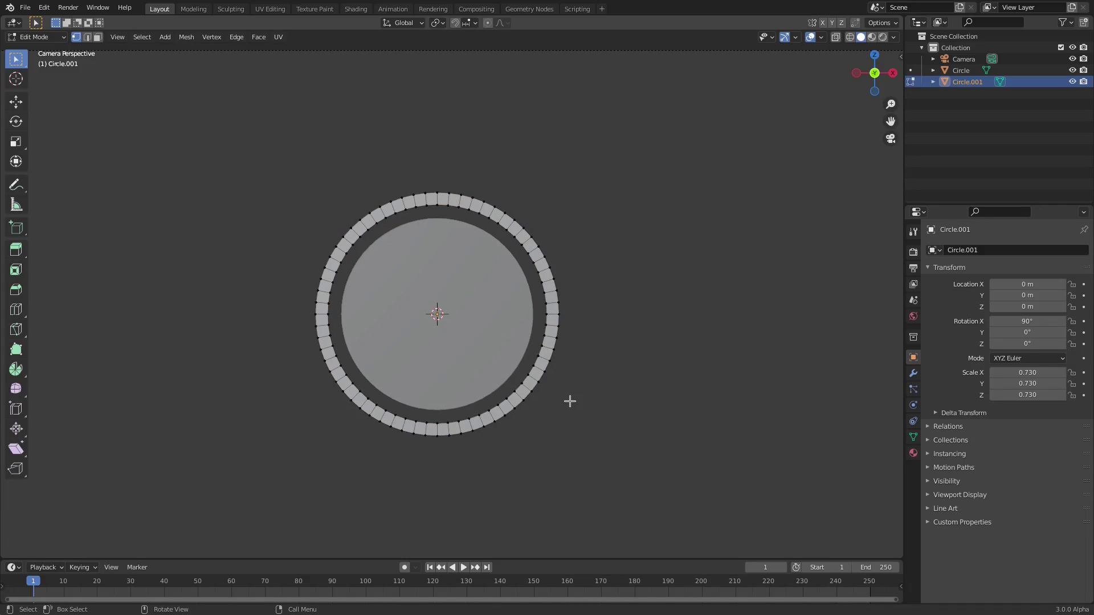
{"action": "left_click", "coordinate": [97, 39]}
Brush-select the ring's lower-right faces and delete them, leaving an open arc.
{"action": "key", "text": "c"}
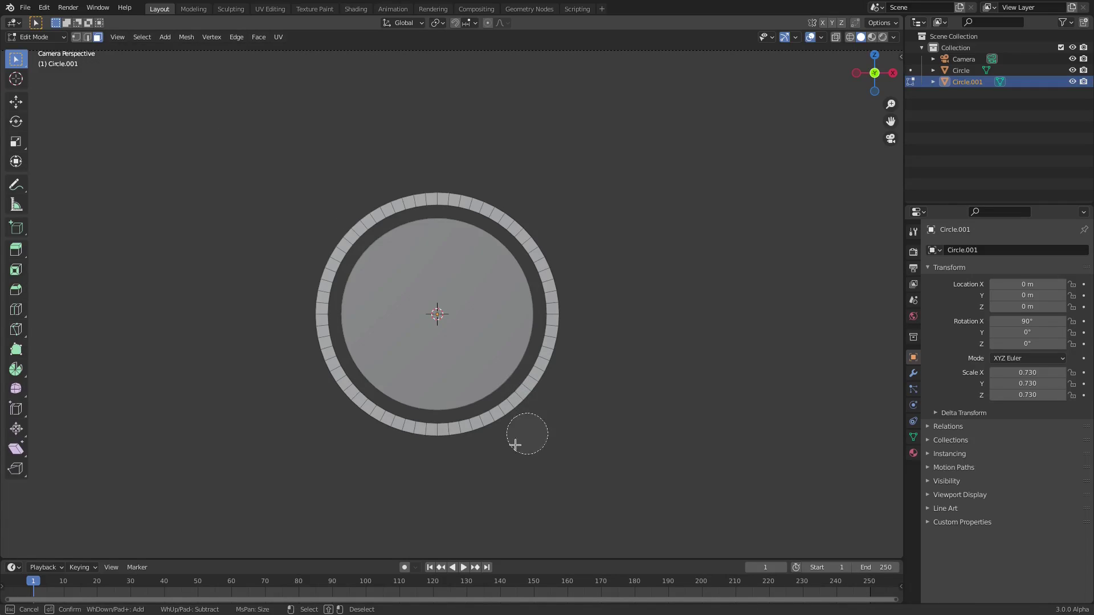
{"action": "mouse_move", "coordinate": [515, 445]}
{"action": "left_mouse_down"}
{"action": "mouse_move", "coordinate": [493, 430]}
{"action": "mouse_move", "coordinate": [531, 399]}
{"action": "mouse_move", "coordinate": [544, 287]}
{"action": "mouse_move", "coordinate": [504, 387]}
{"action": "mouse_move", "coordinate": [468, 425]}
{"action": "mouse_move", "coordinate": [406, 427]}
{"action": "mouse_move", "coordinate": [355, 412]}
{"action": "mouse_move", "coordinate": [337, 376]}
{"action": "mouse_move", "coordinate": [458, 388]}
{"action": "left_mouse_up"}
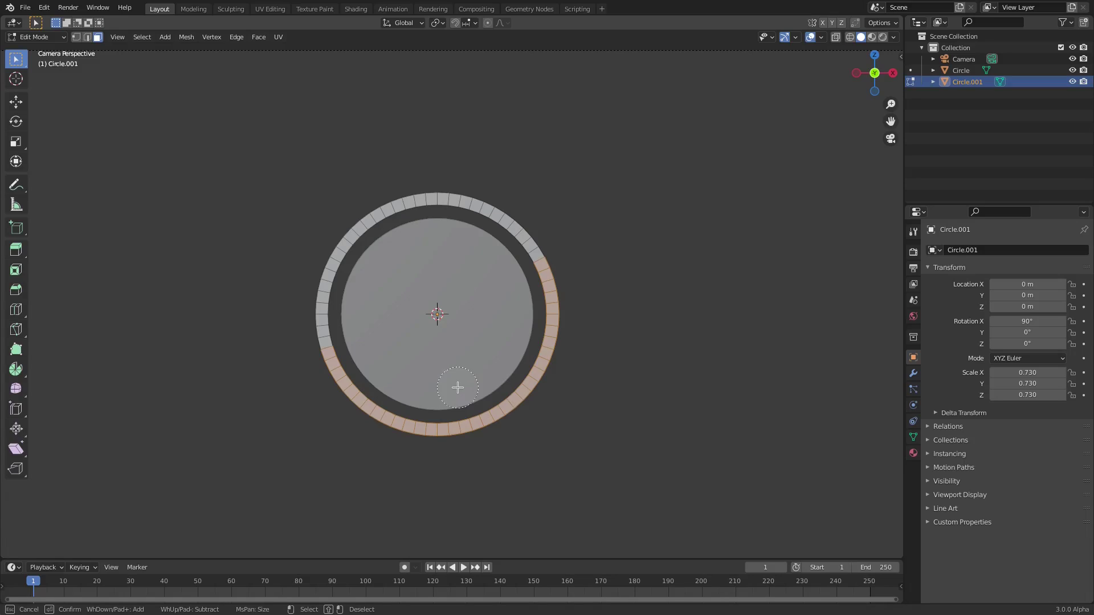
{"action": "key", "text": "Escape"}
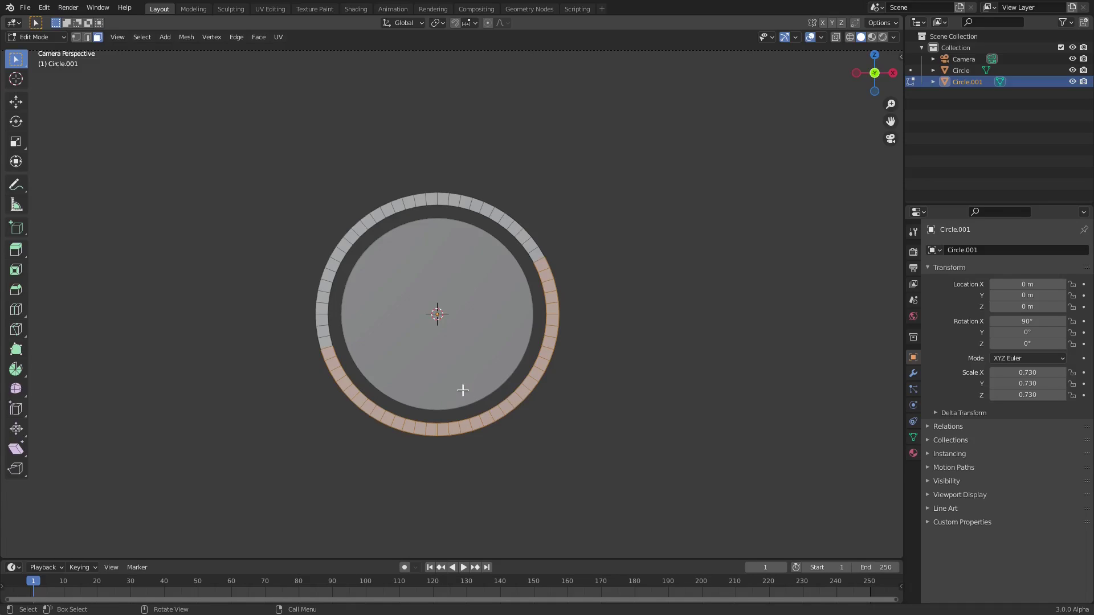
{"action": "key", "text": "x"}
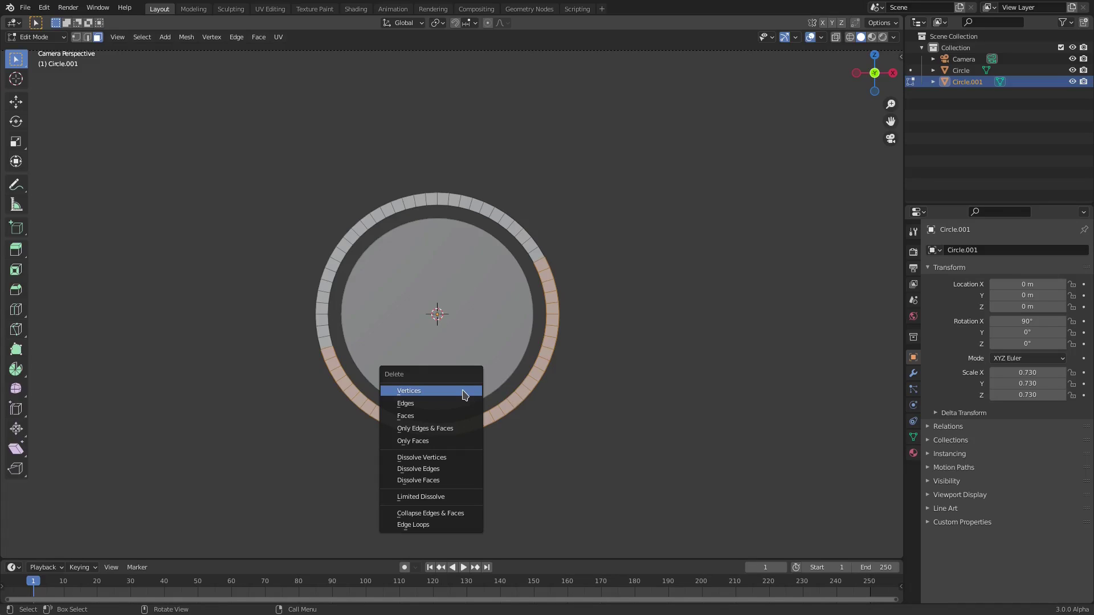
{"action": "left_click", "coordinate": [393, 417]}
{"action": "scroll", "coordinate": [511, 306], "scroll_direction": "up", "scroll_amount": 2}
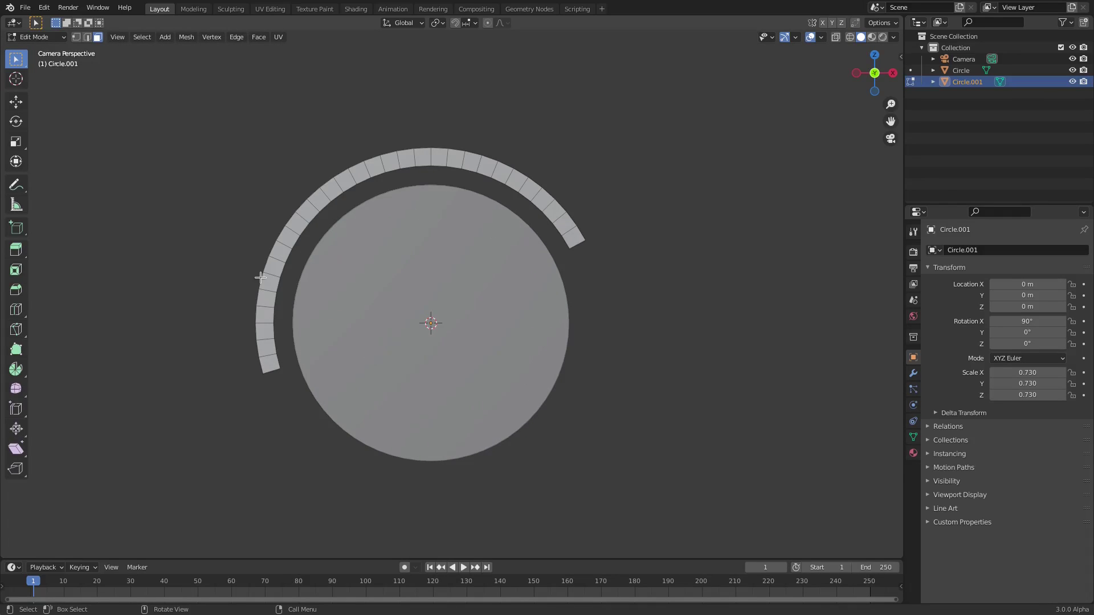
{"action": "scroll", "coordinate": [630, 374], "scroll_direction": "down", "scroll_amount": 2}
{"action": "key", "text": "Tab"}
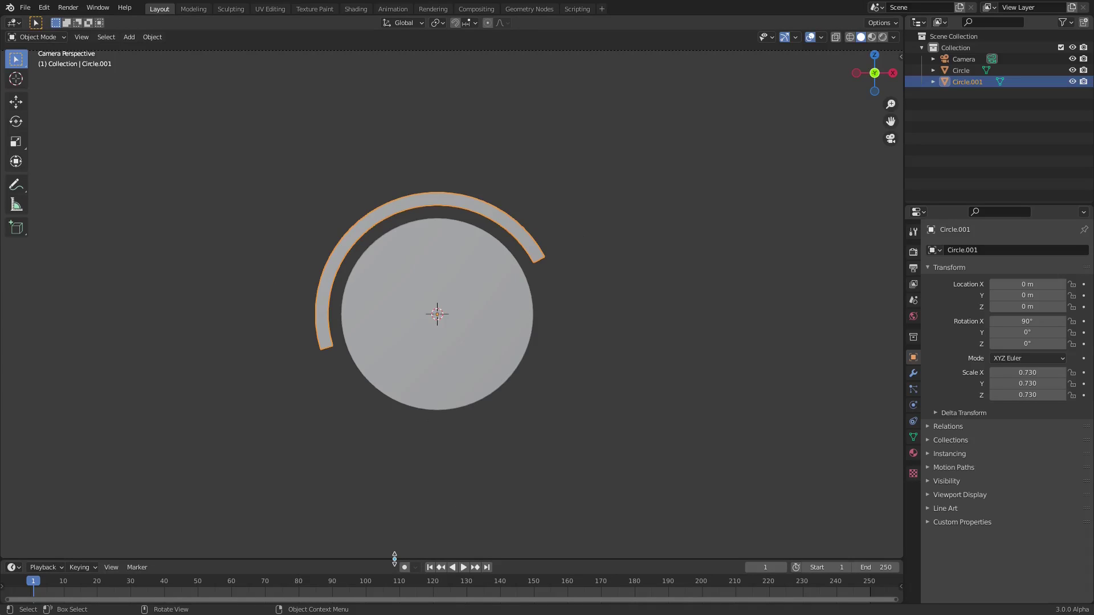
Key the arc's rotation at frame 0.
{"action": "left_click_drag", "start_coordinate": [403, 560], "coordinate": [414, 528]}
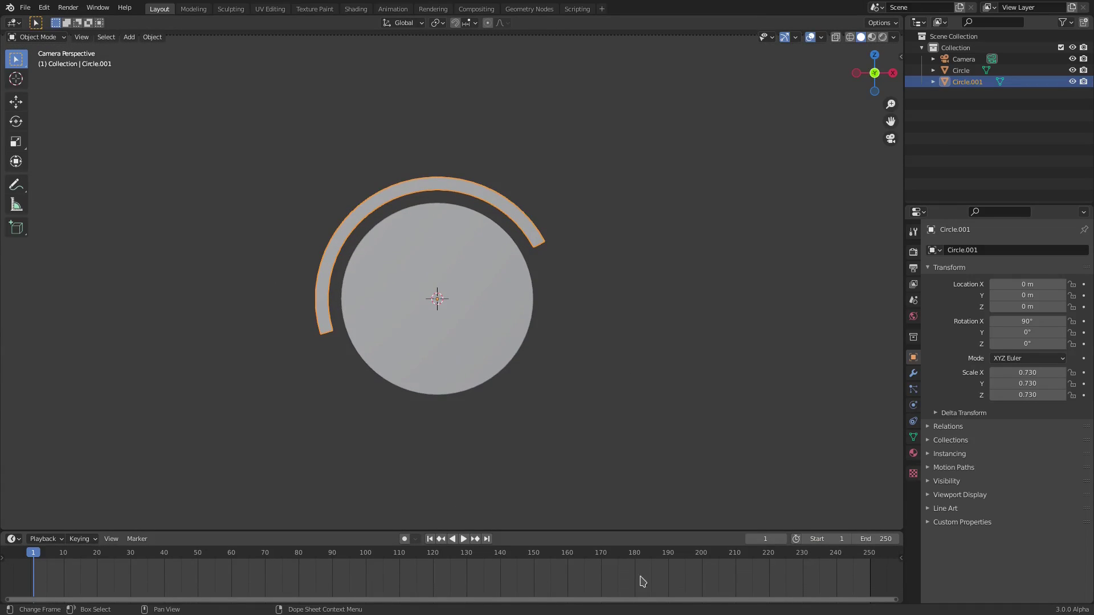
{"action": "scroll", "coordinate": [827, 539], "scroll_direction": "down", "scroll_amount": 1, "text": "ctrl"}
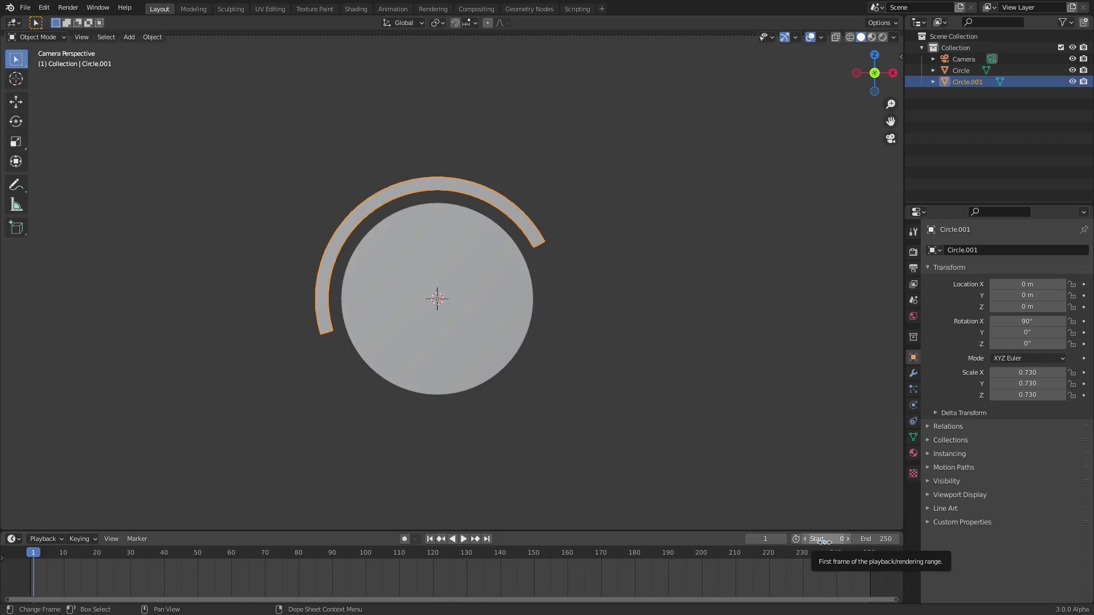
{"action": "scroll", "coordinate": [766, 539], "scroll_direction": "down", "scroll_amount": 1, "text": "ctrl"}
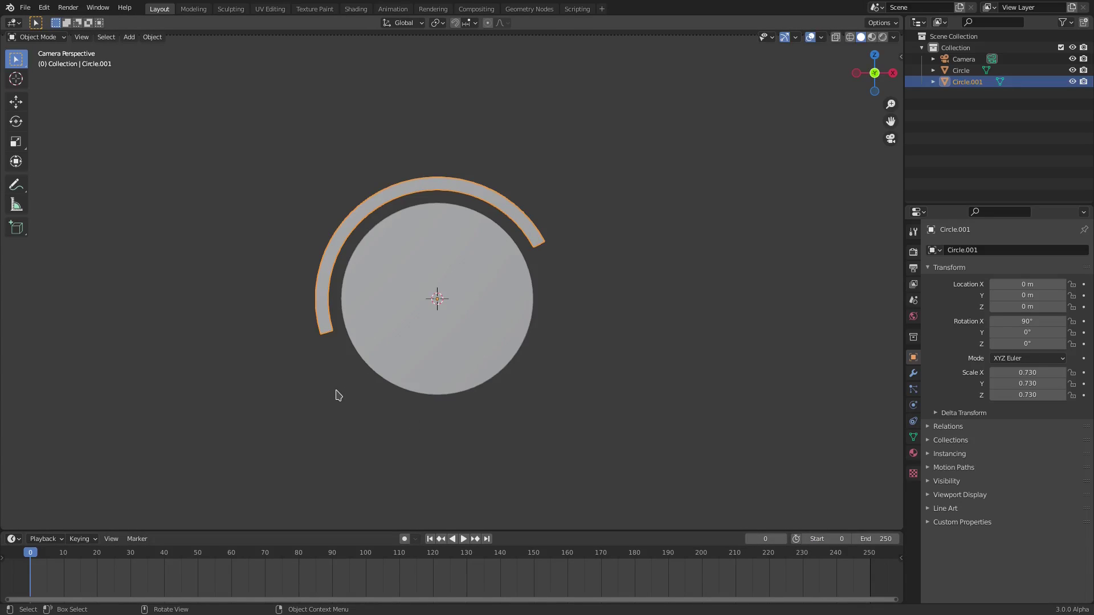
{"action": "key", "text": "i"}
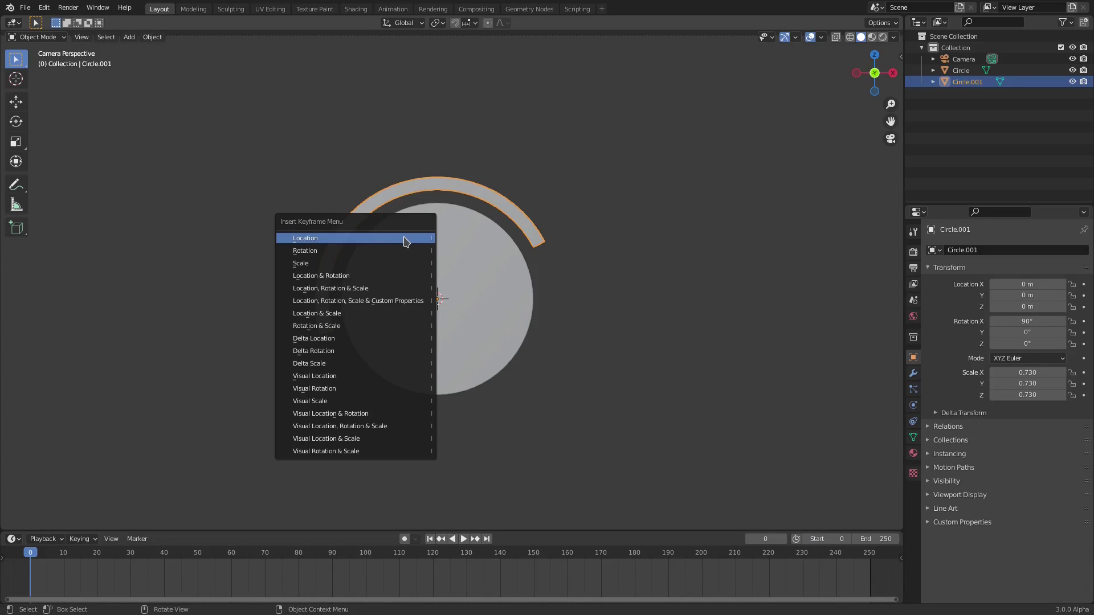
{"action": "left_click", "coordinate": [403, 249]}
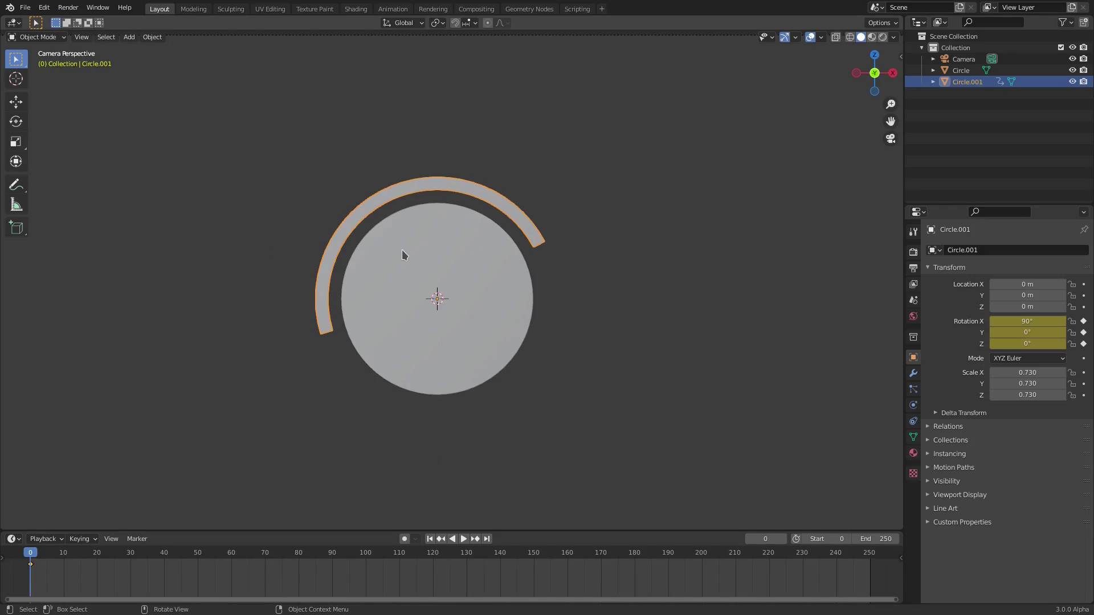
At frame 100, rotate the arc 180° around Y and key its rotation.
{"action": "left_click", "coordinate": [366, 564]}
{"action": "key", "text": "r"}
{"action": "key", "text": "y"}
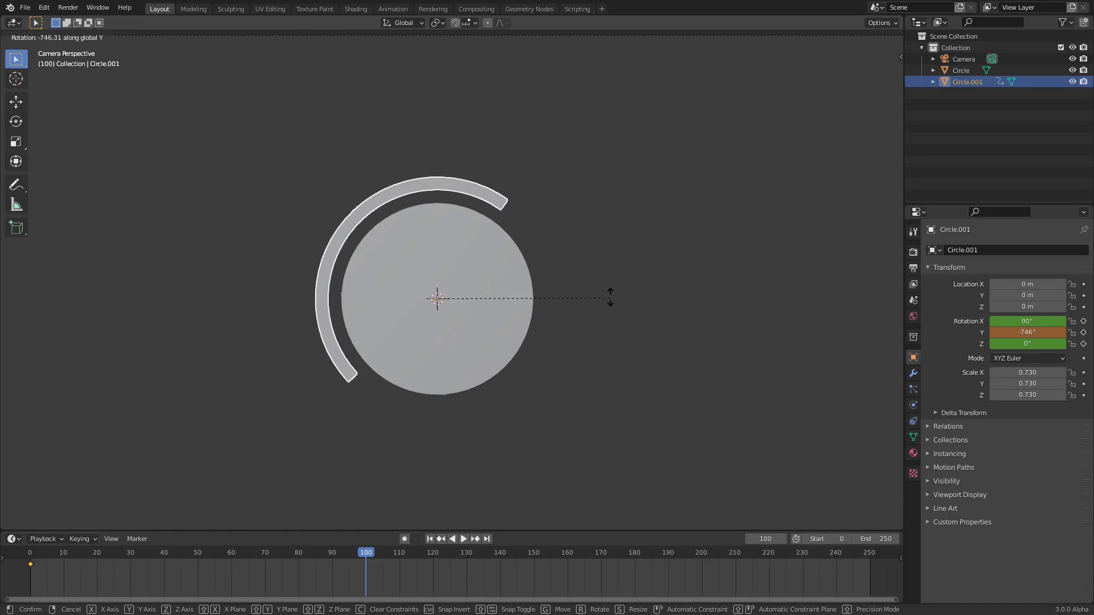
{"action": "key", "text": "Escape"}
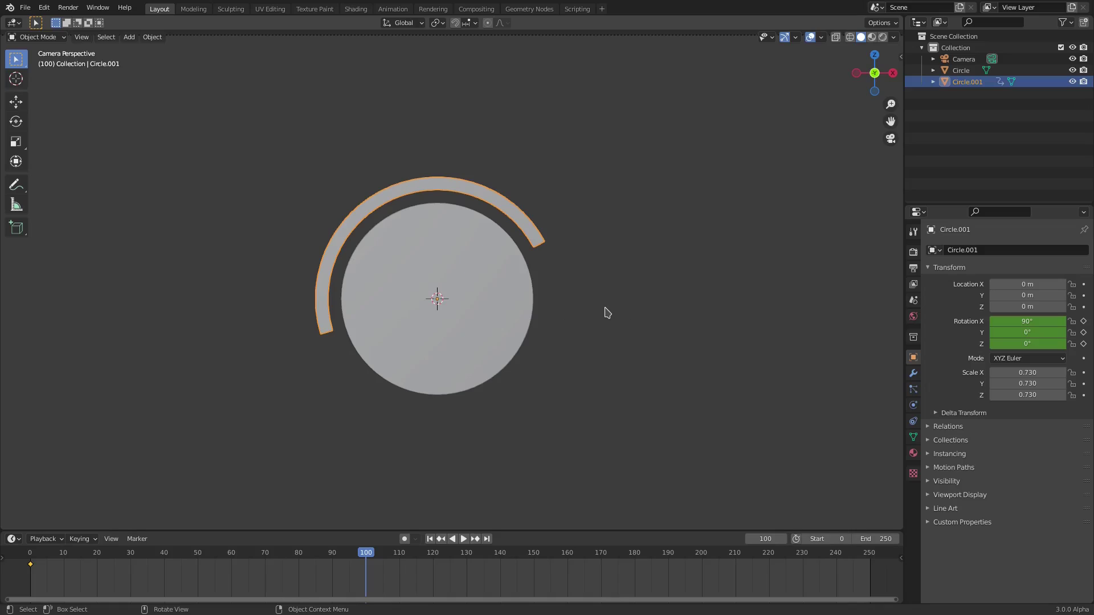
{"action": "key", "text": "r"}
{"action": "type", "text": "y"}
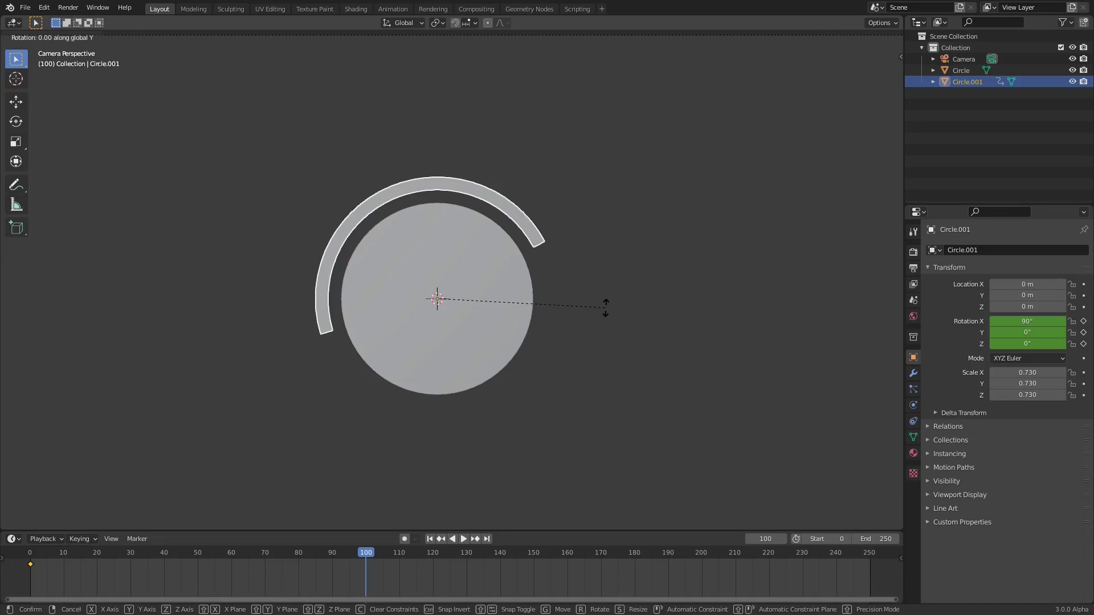
{"action": "type", "text": "180"}
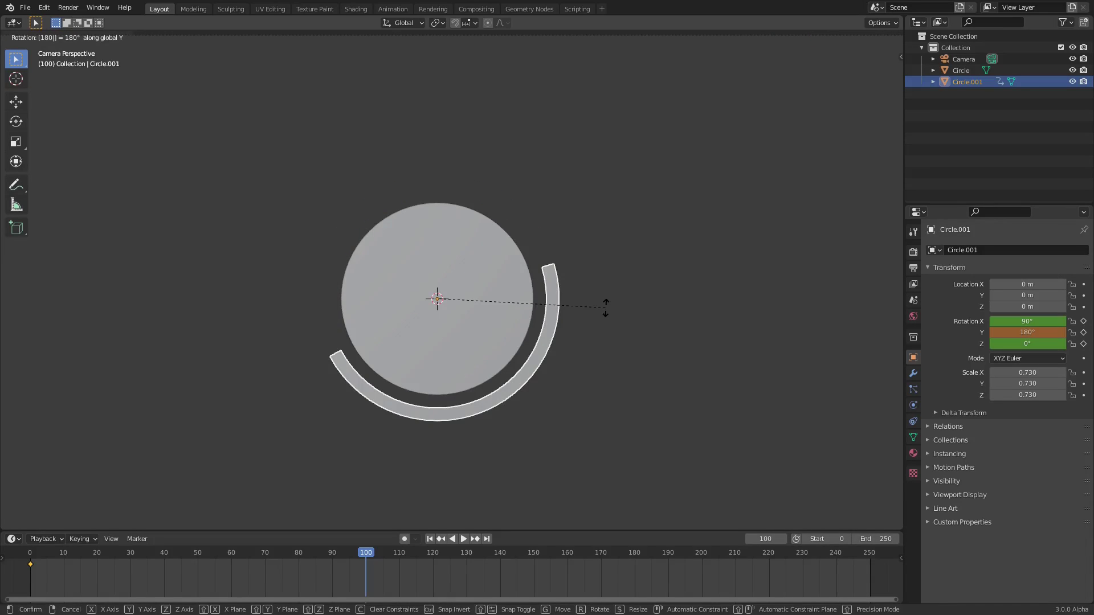
{"action": "key", "text": "Return"}
{"action": "key", "text": "i"}
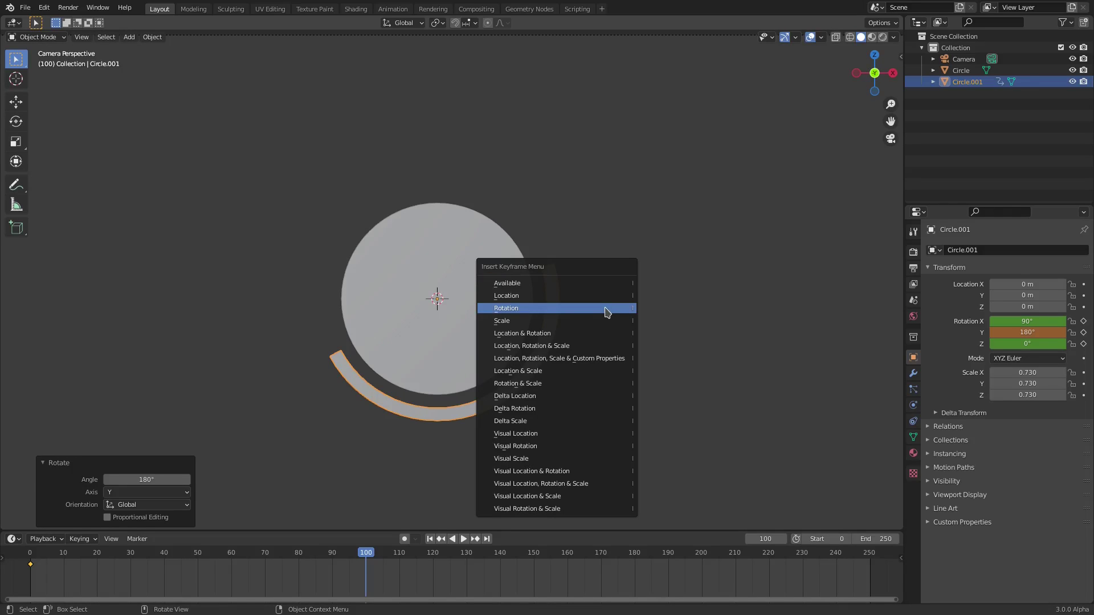
{"action": "left_click", "coordinate": [607, 311]}
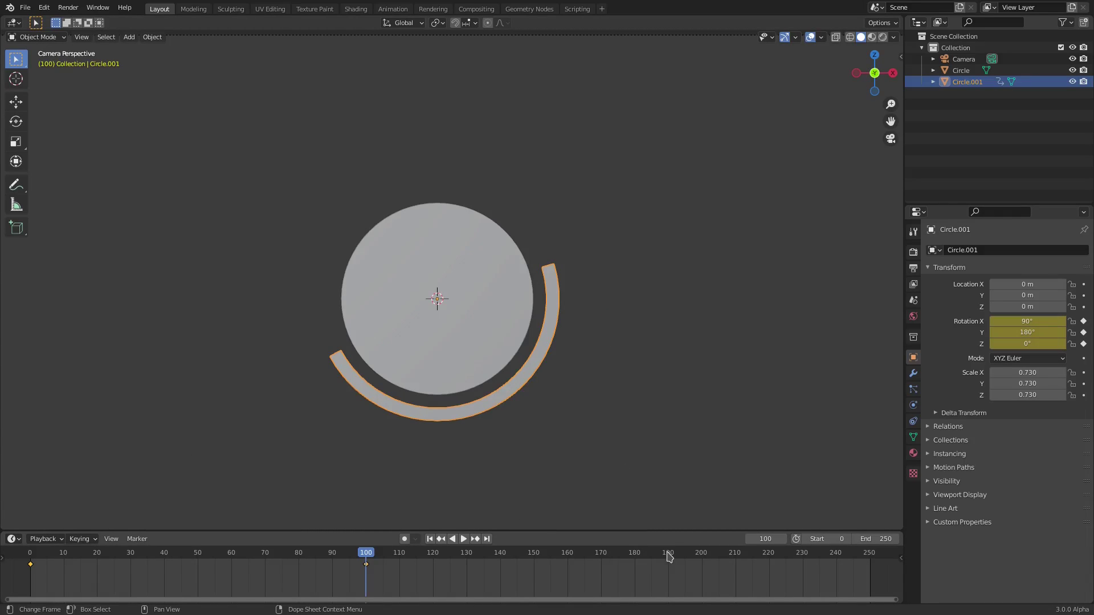
At frame 200, rotate the arc another 180° around Y and key its rotation.
{"action": "left_click", "coordinate": [702, 561]}
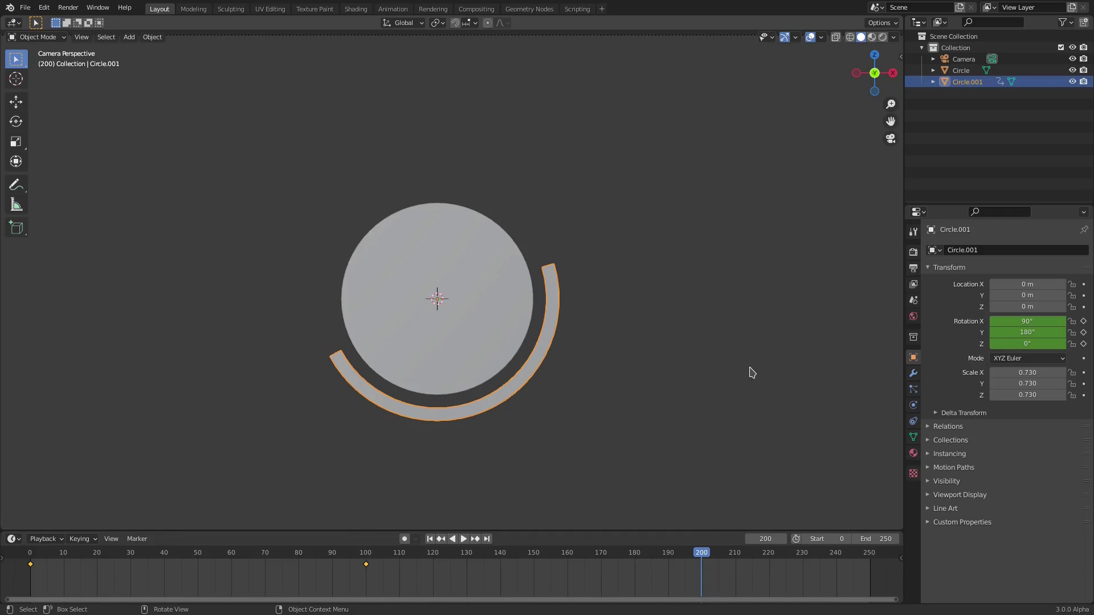
{"action": "type", "text": "ry180"}
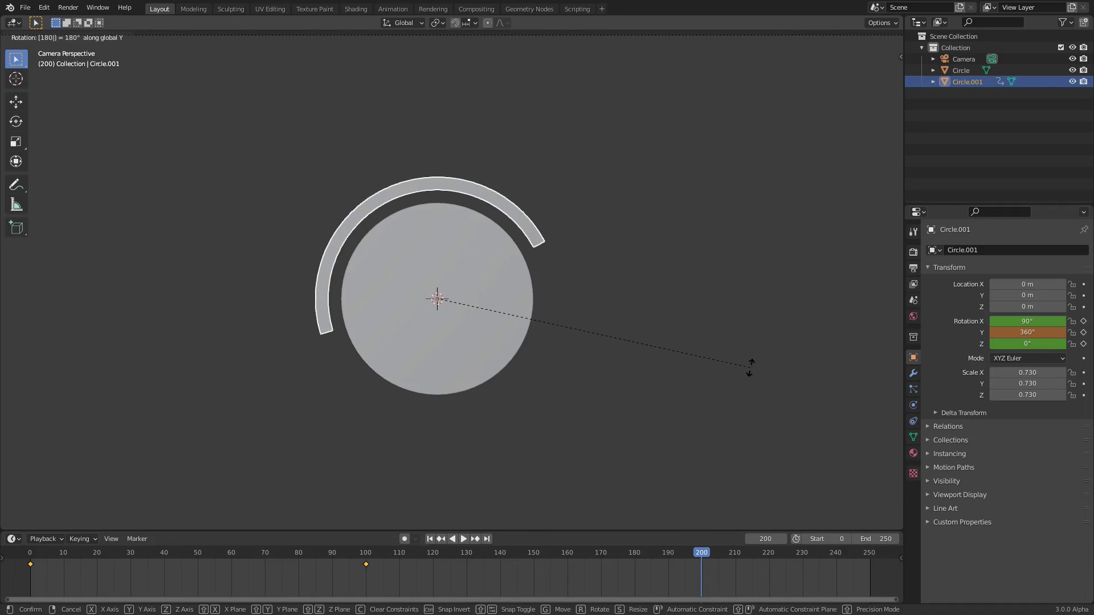
{"action": "key", "text": "Return"}
{"action": "key", "text": "i"}
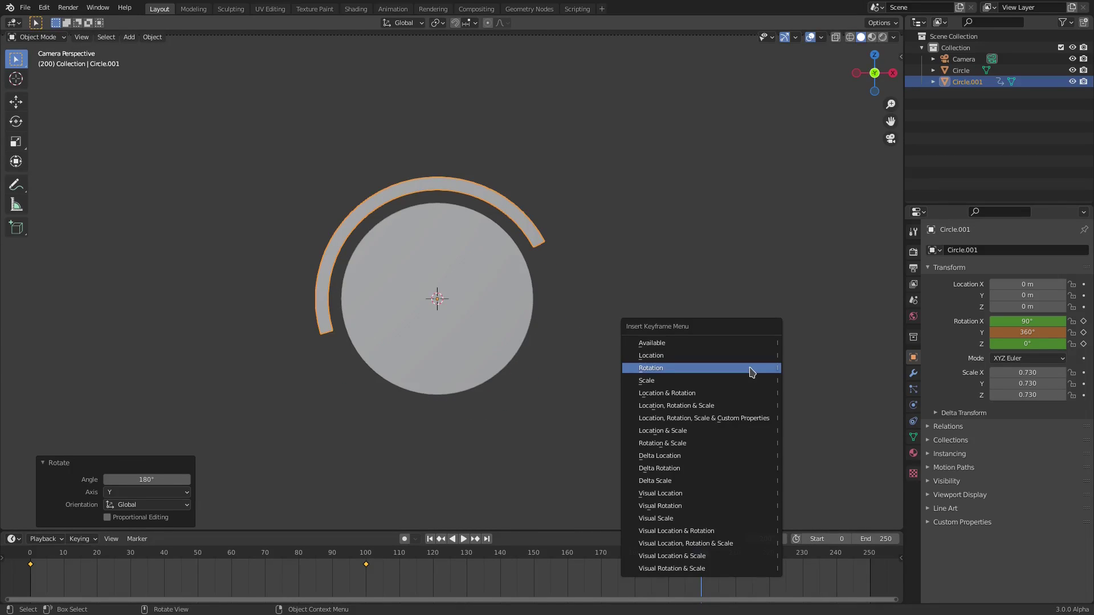
{"action": "left_click", "coordinate": [750, 372]}
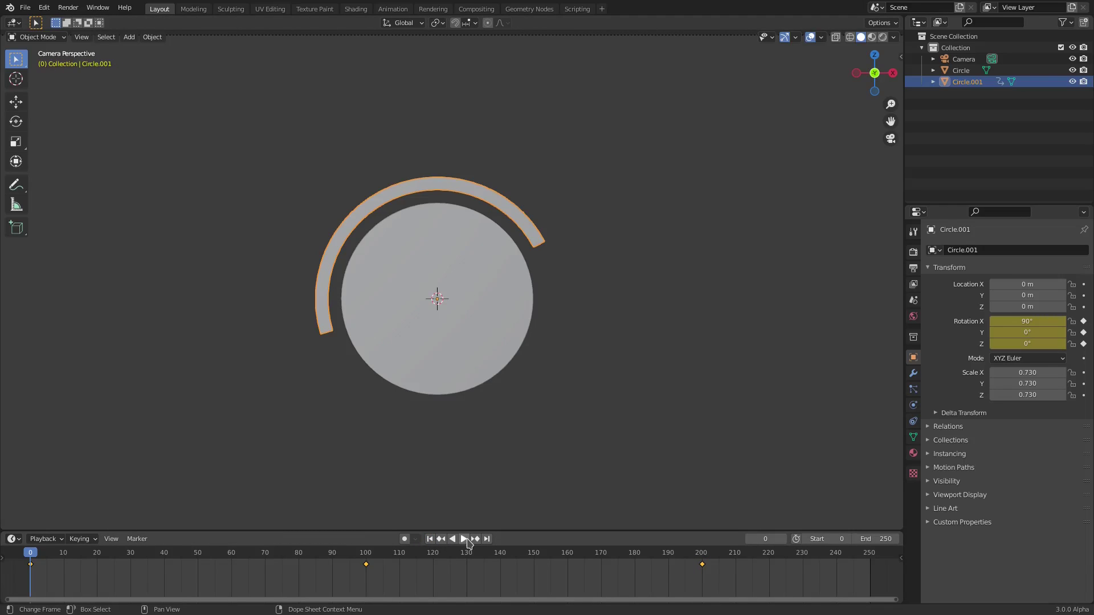
Set the end frame to 200 and the frame rate to 60 fps.
{"action": "left_click", "coordinate": [465, 539]}
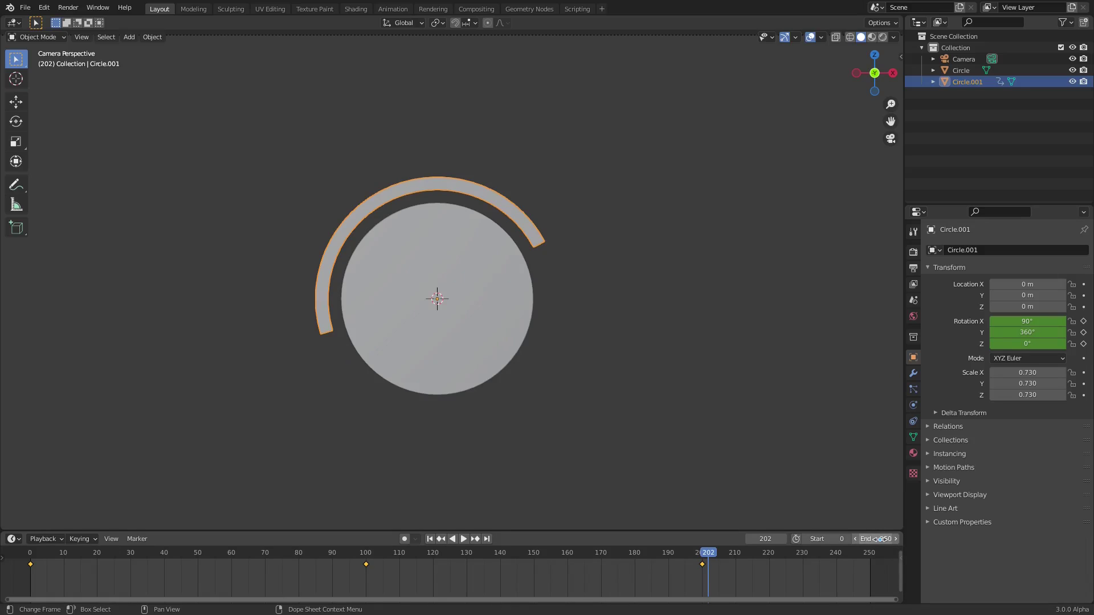
{"action": "key", "text": "Return"}
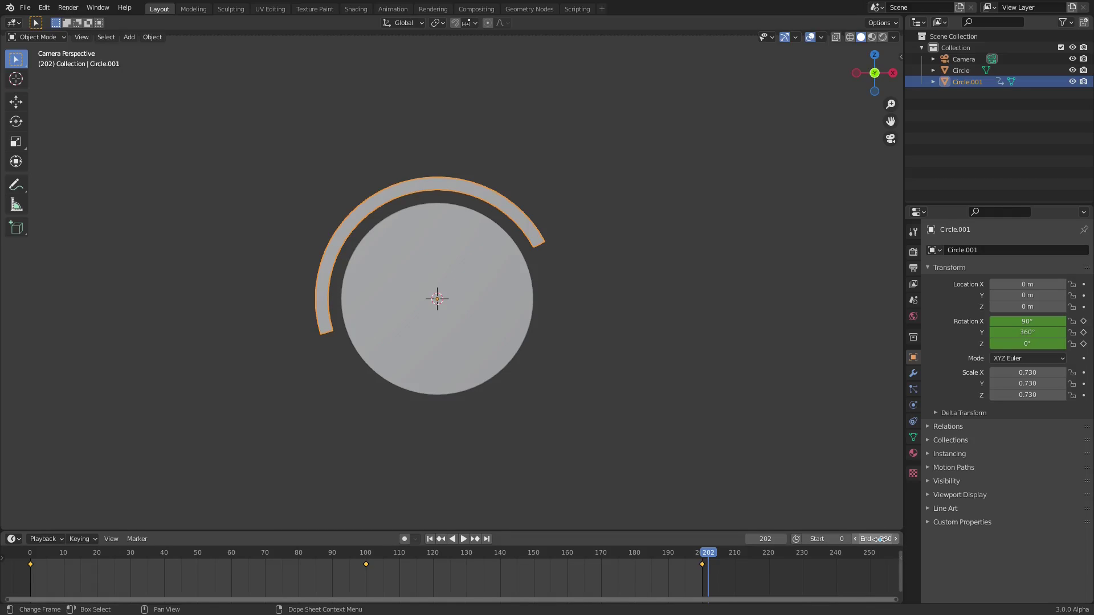
{"action": "left_click", "coordinate": [913, 269]}
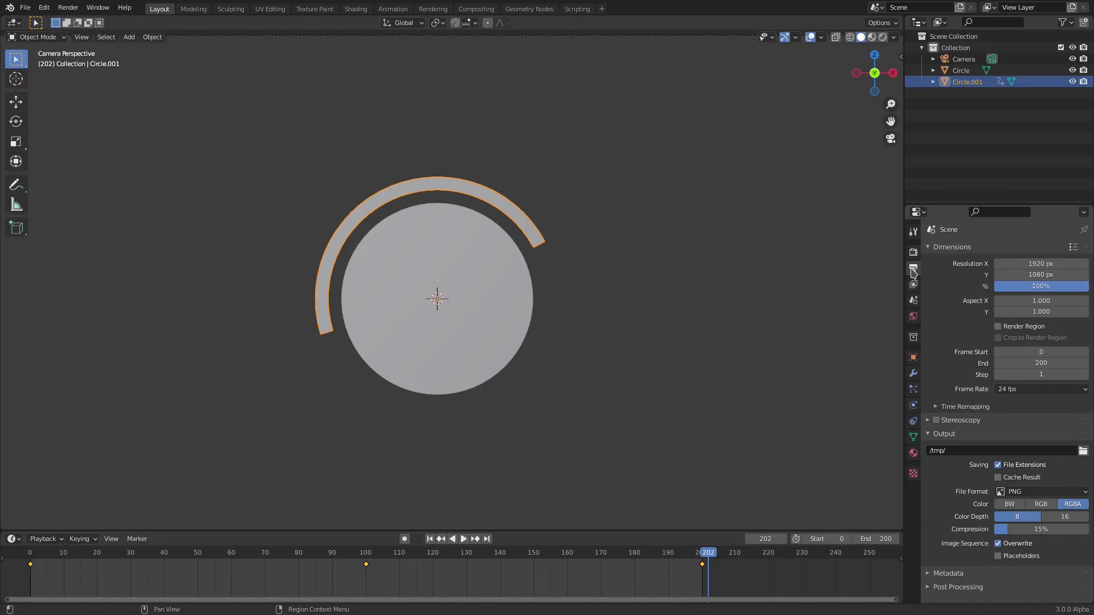
{"action": "left_click", "coordinate": [1041, 389]}
{"action": "left_click", "coordinate": [1017, 482]}
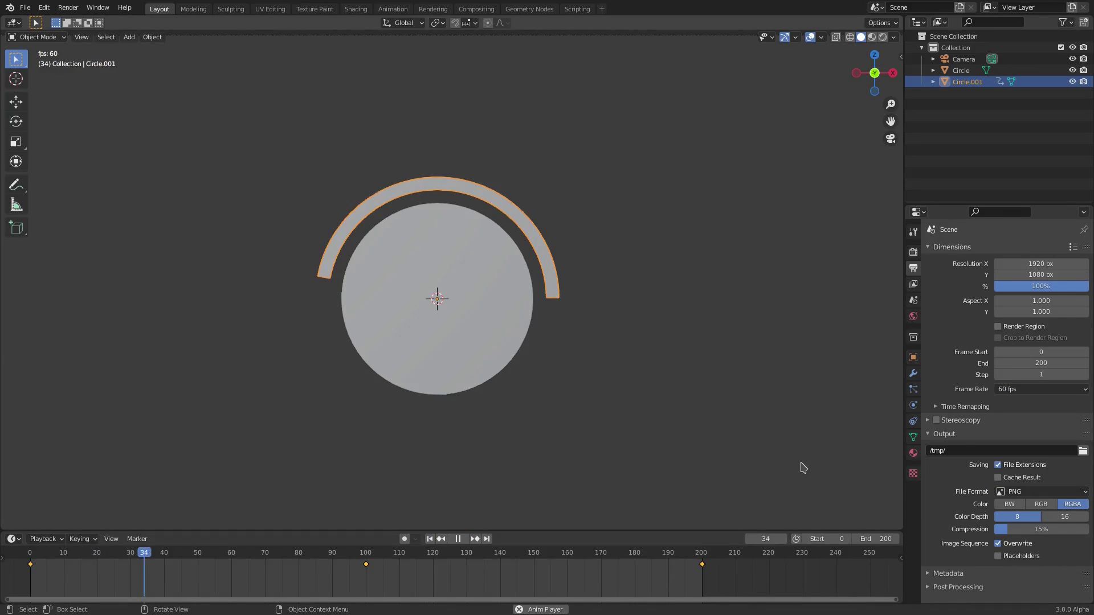
Watch the spinning arc through the camera with nothing selected.
{"action": "key", "text": "KP_0"}
{"action": "left_click", "coordinate": [744, 415]}
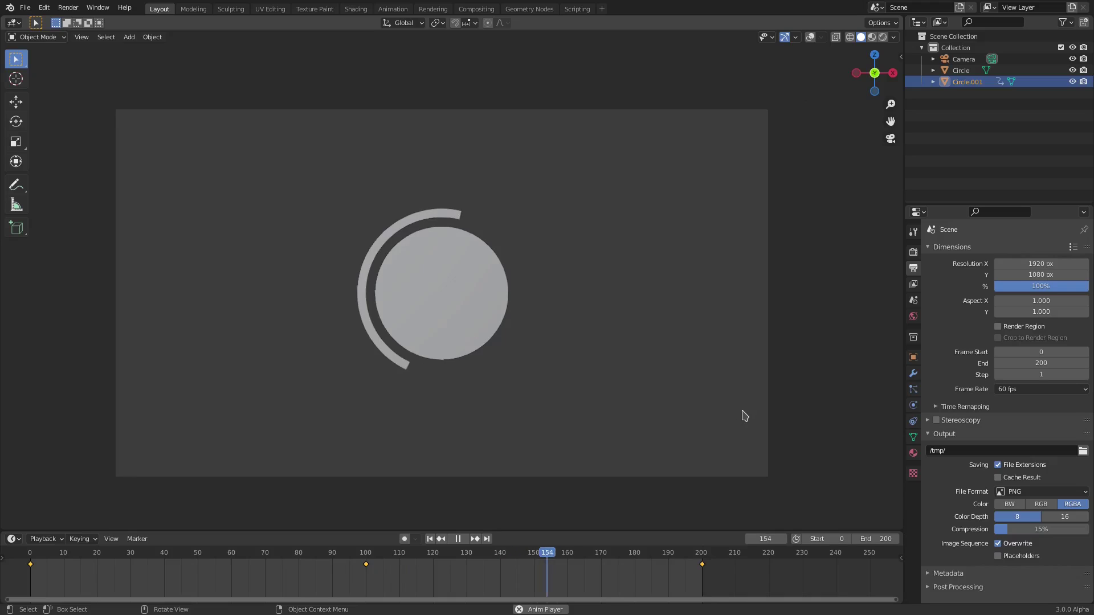
{"action": "scroll", "coordinate": [744, 416], "scroll_direction": "up", "scroll_amount": 1}
{"action": "scroll", "coordinate": [763, 396], "scroll_direction": "down", "scroll_amount": 2}
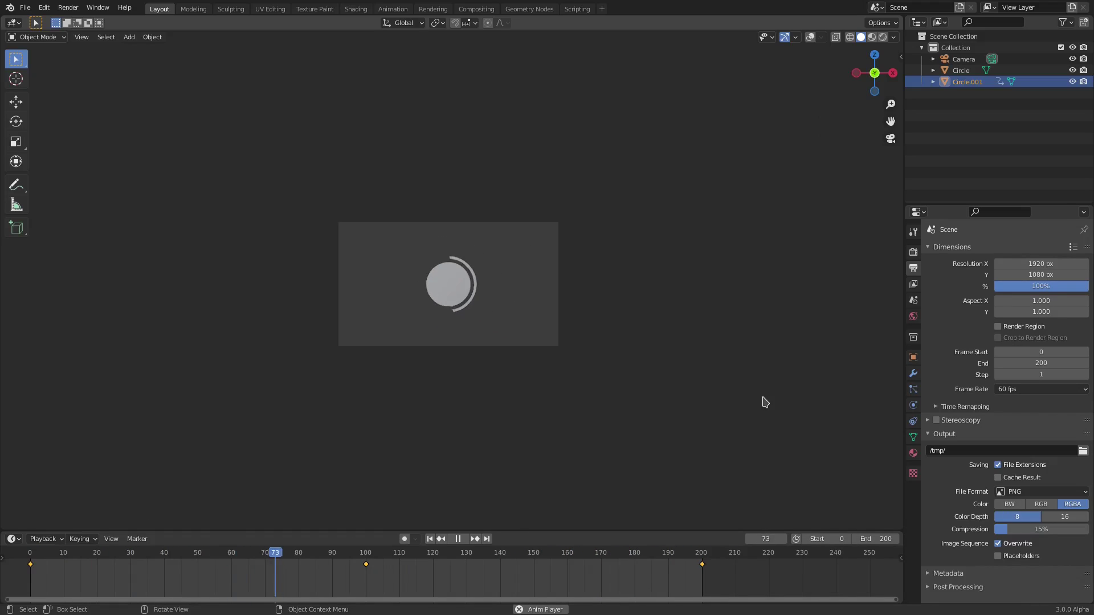
{"action": "scroll", "coordinate": [763, 404], "scroll_direction": "up", "scroll_amount": 6}
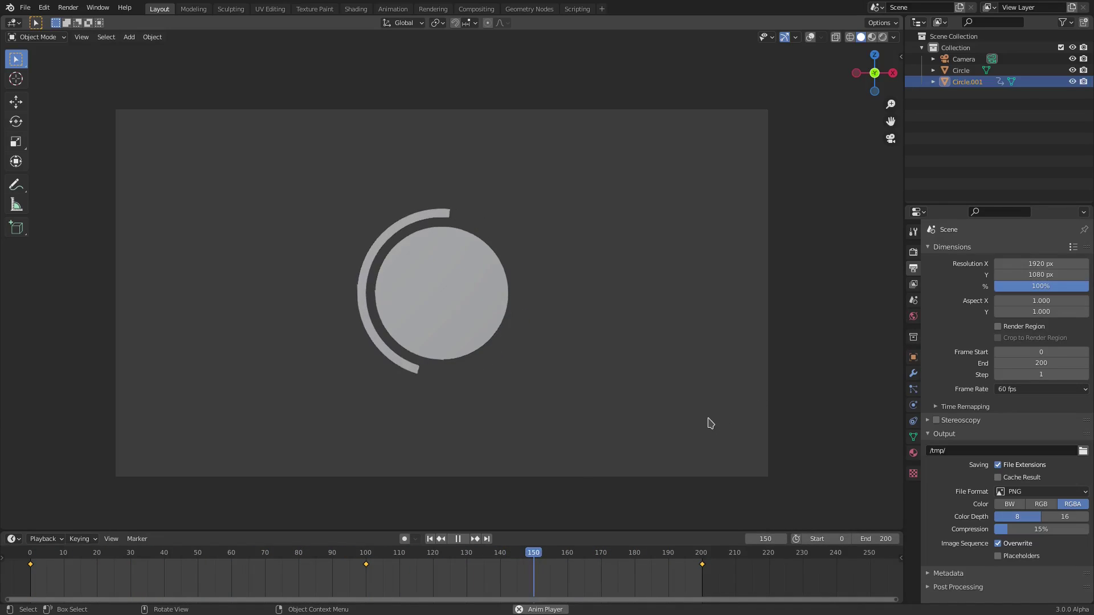
Duplicate the white disc into a smaller medium circle down-right of the logo.
{"action": "left_click", "coordinate": [457, 539]}
{"action": "left_click", "coordinate": [464, 305]}
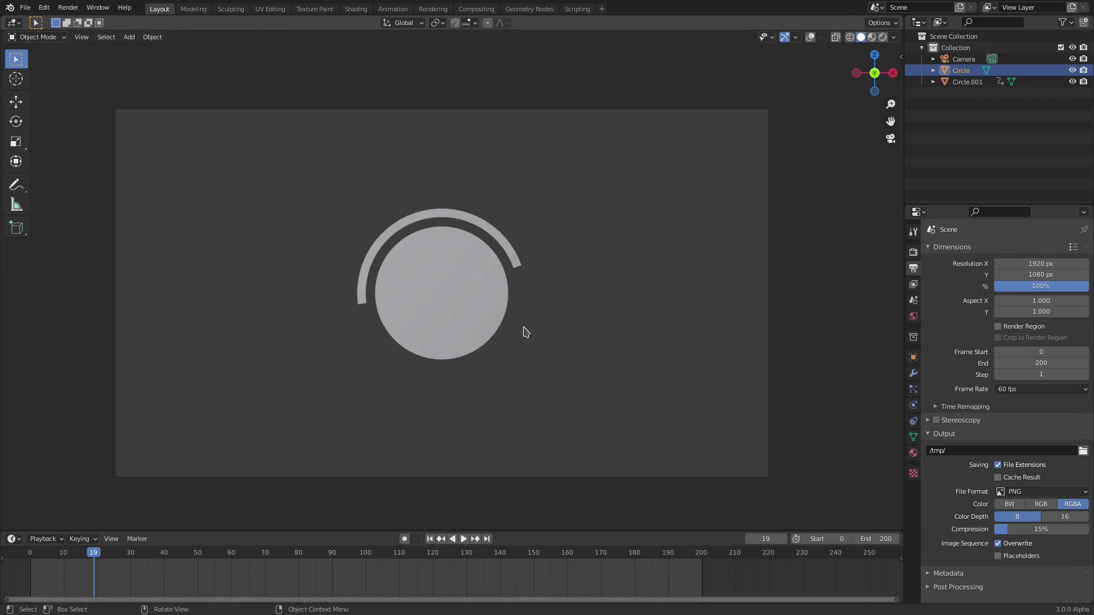
{"action": "scroll", "coordinate": [517, 317], "scroll_direction": "up", "scroll_amount": 1}
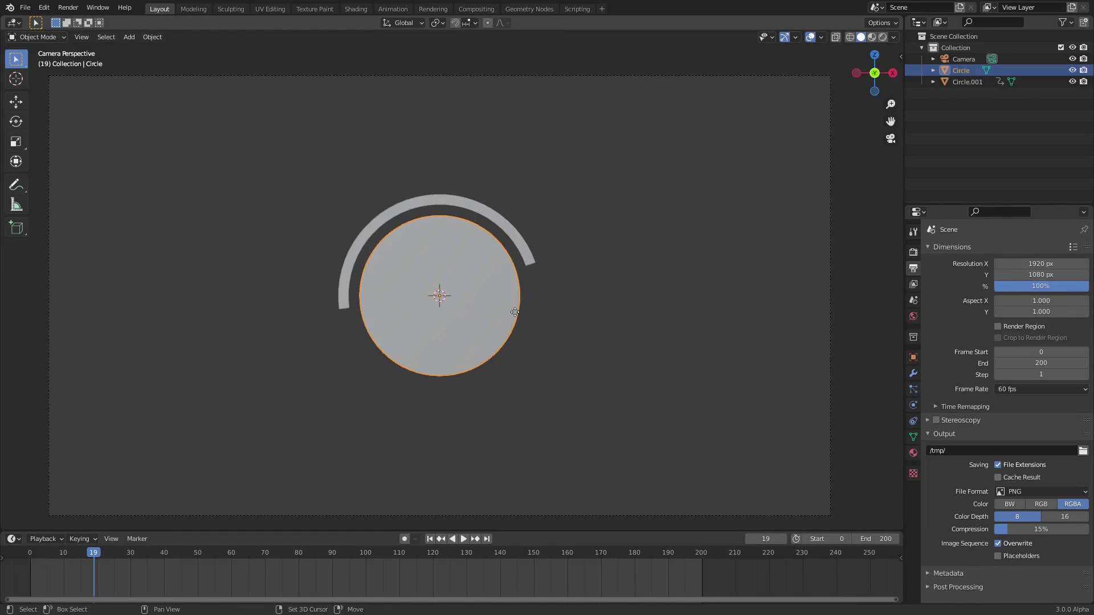
{"action": "key", "text": "shift+d"}
{"action": "left_click", "coordinate": [682, 411]}
{"action": "key", "text": "s"}
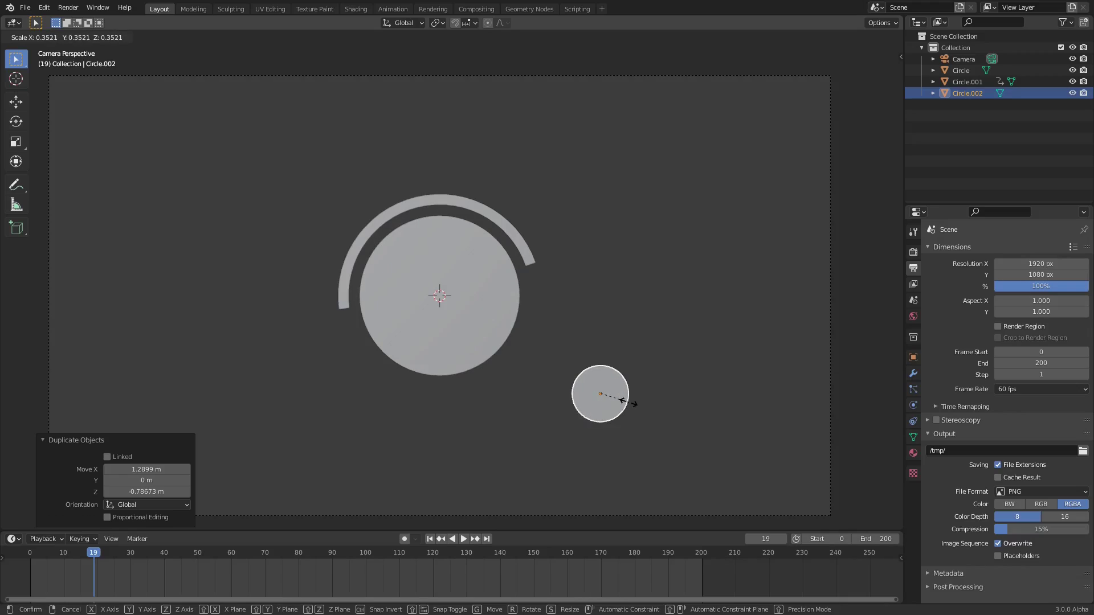
{"action": "left_click", "coordinate": [638, 409]}
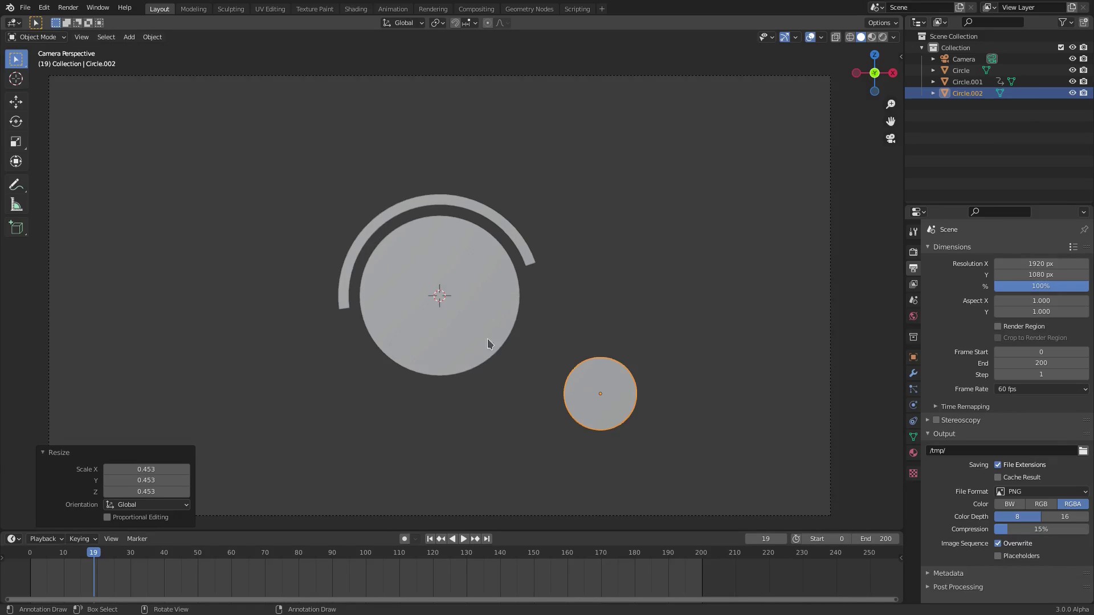
{"action": "key", "text": "g"}
{"action": "key", "text": "Escape"}
Duplicate the medium circle into a smaller third circle below and left of it.
{"action": "key", "text": "shift+d"}
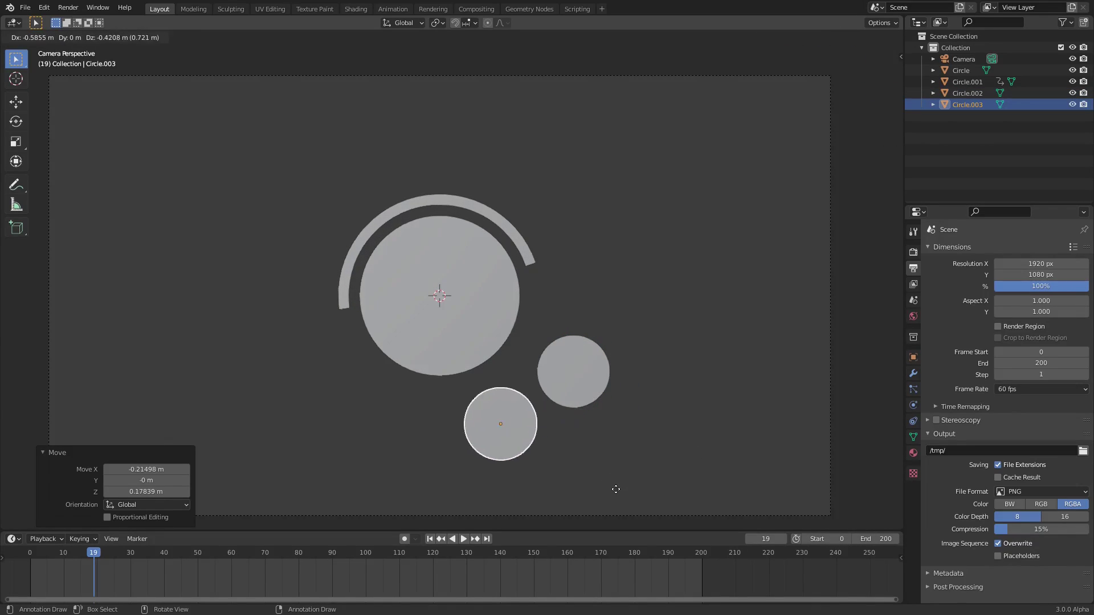
{"action": "left_click", "coordinate": [621, 502]}
{"action": "key", "text": "s"}
{"action": "left_click", "coordinate": [572, 476]}
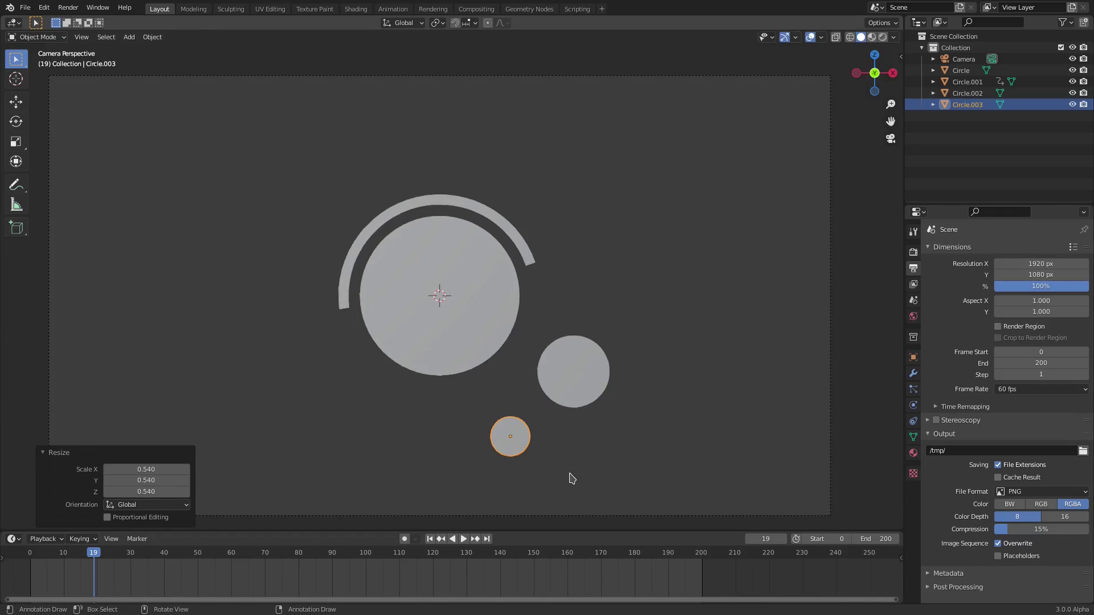
{"action": "key", "text": "g"}
{"action": "left_click", "coordinate": [576, 453]}
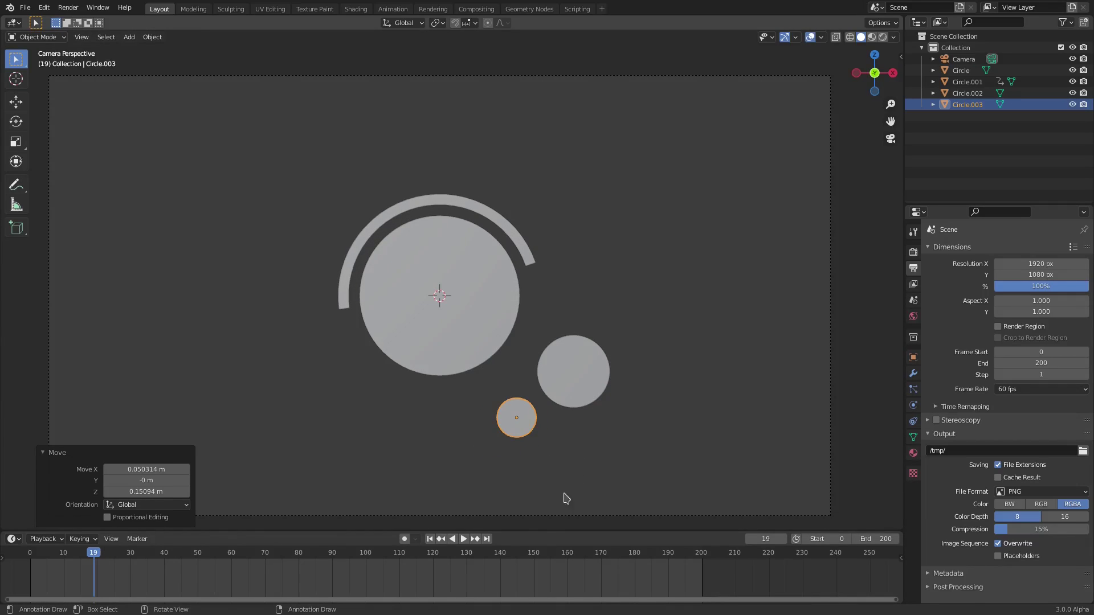
Replay from frame 0, adjust the small circle's position, and switch to Rendered shading.
{"action": "left_click", "coordinate": [430, 538]}
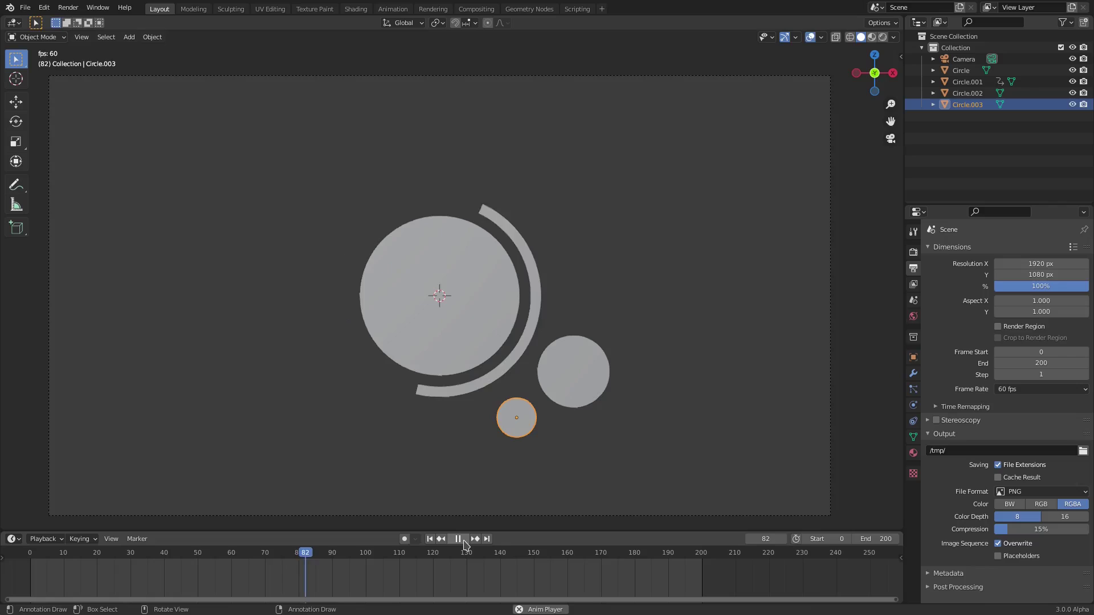
{"action": "key", "text": "g"}
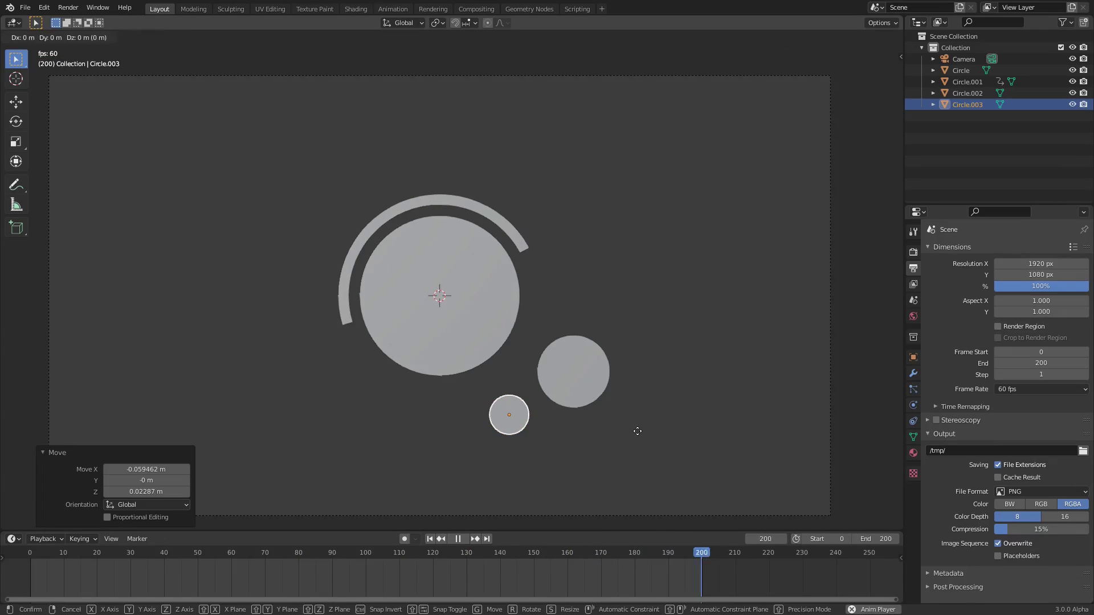
{"action": "left_click", "coordinate": [640, 430]}
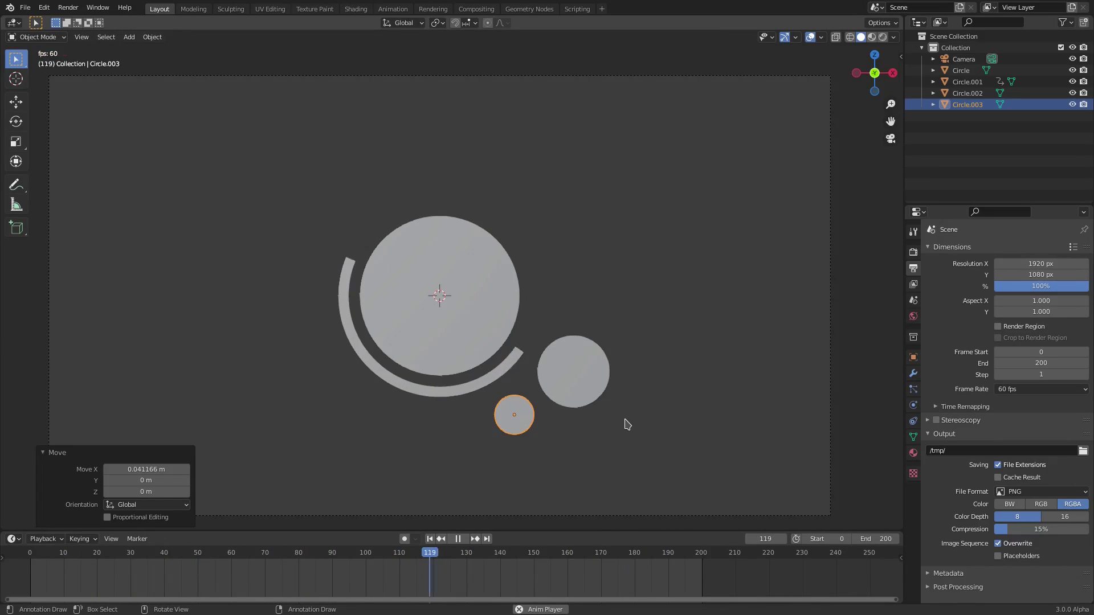
{"action": "left_click", "coordinate": [883, 38]}
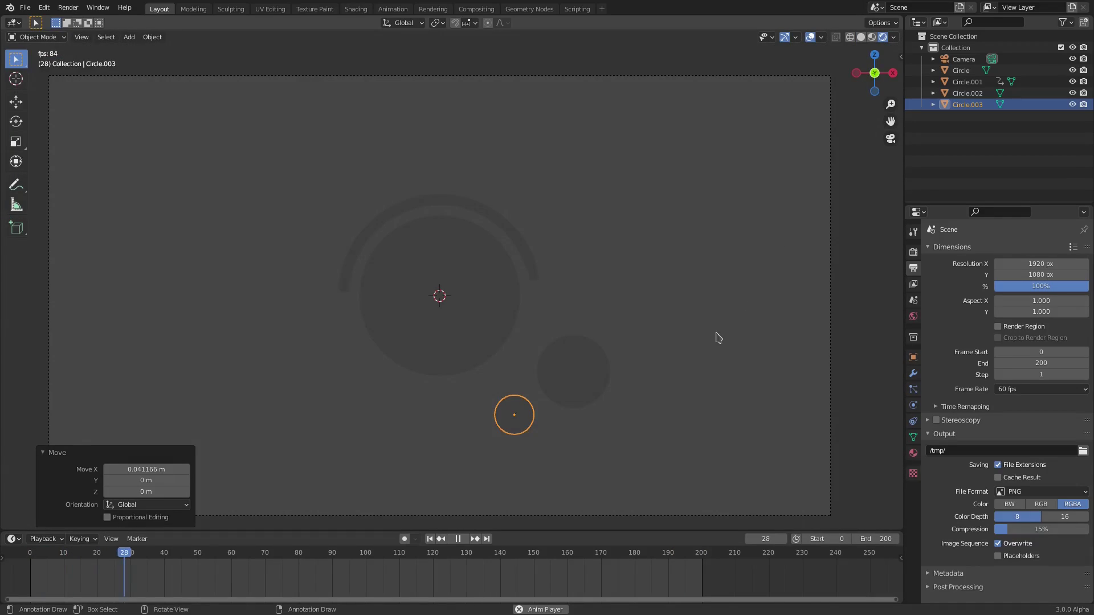
Select all shapes, assign the existing Material and make its surface an Emission shader.
{"action": "left_click_drag", "start_coordinate": [702, 472], "coordinate": [254, 159]}
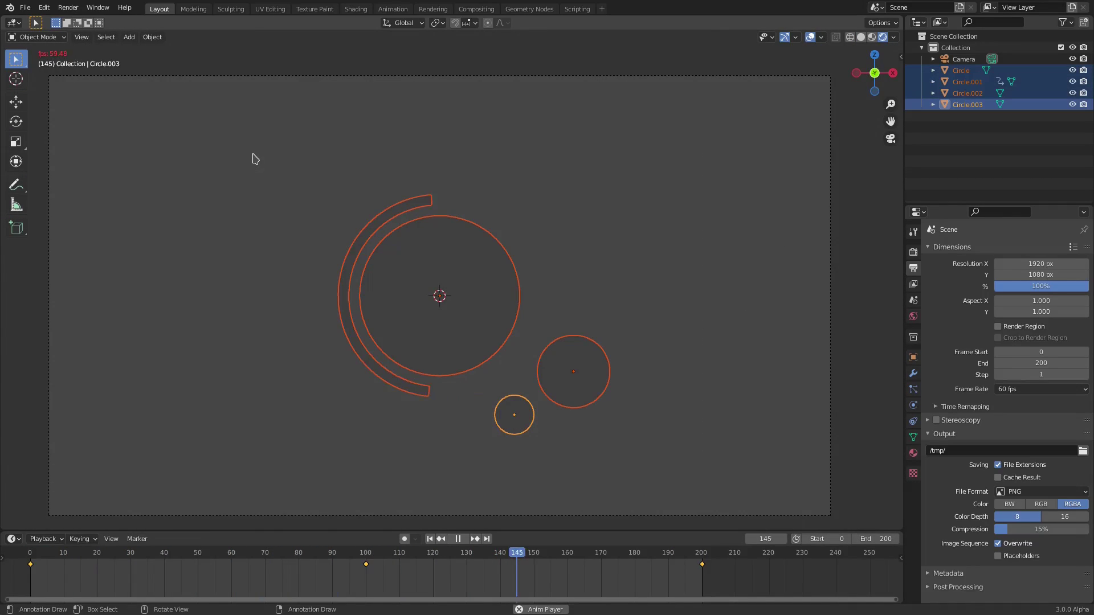
{"action": "left_click", "coordinate": [914, 453]}
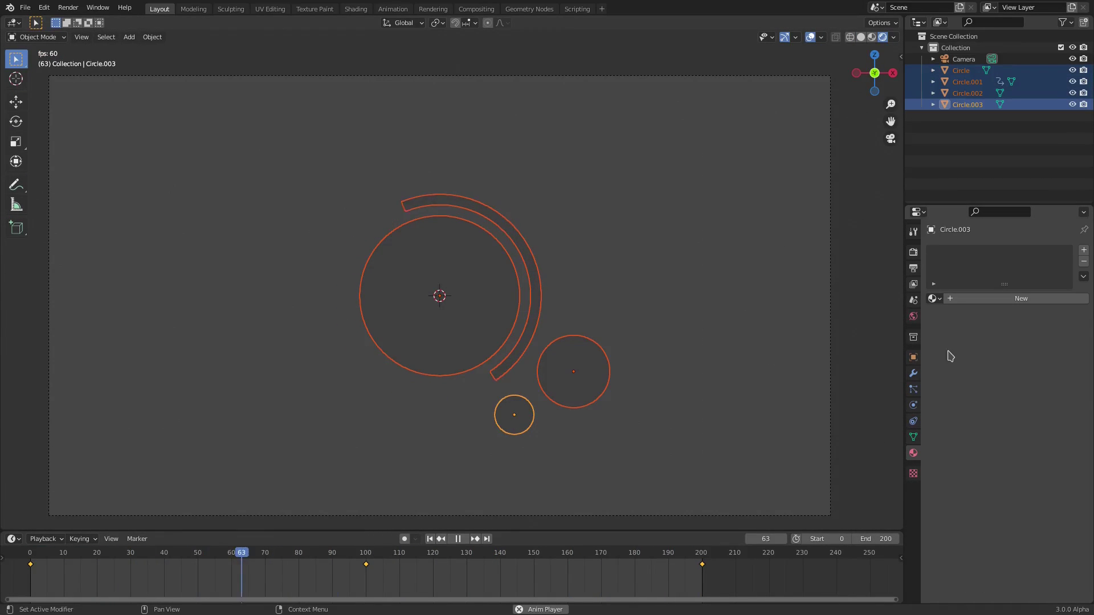
{"action": "left_click", "coordinate": [932, 299]}
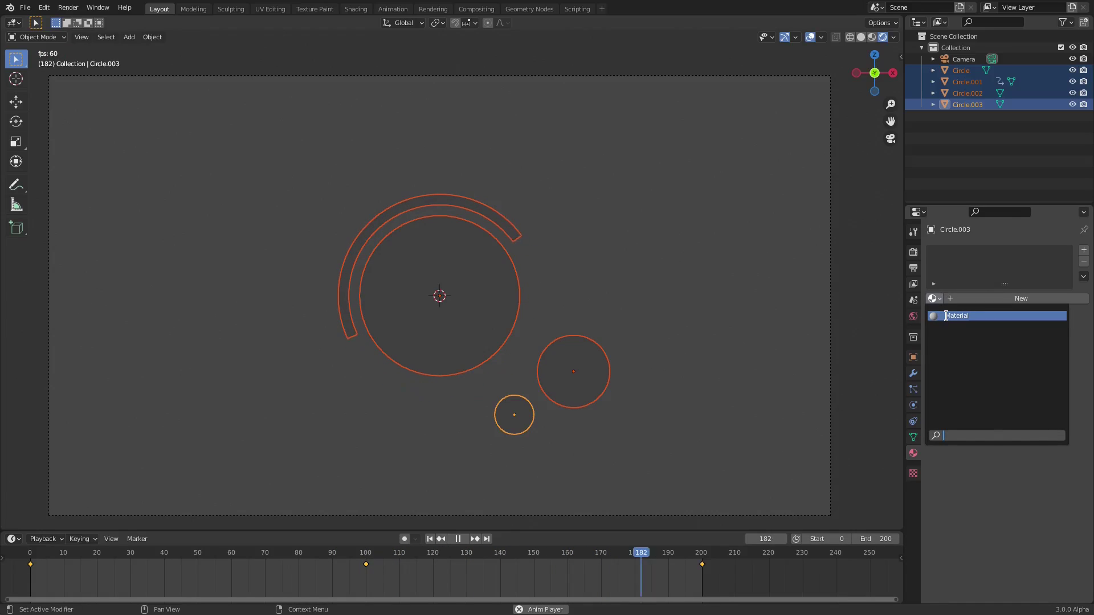
{"action": "left_click", "coordinate": [946, 316]}
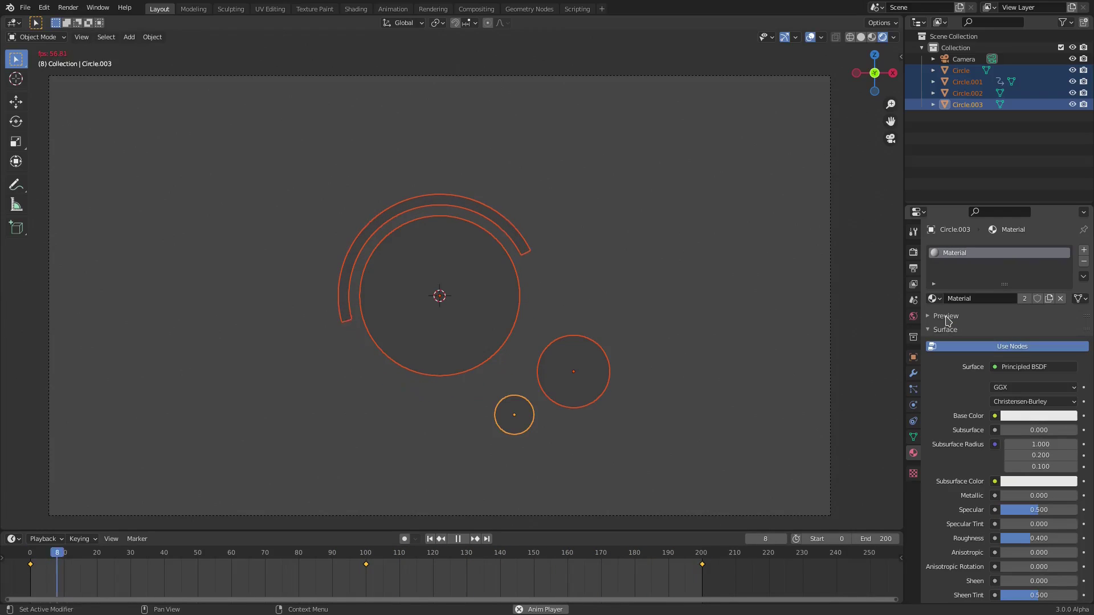
{"action": "left_click", "coordinate": [1035, 369]}
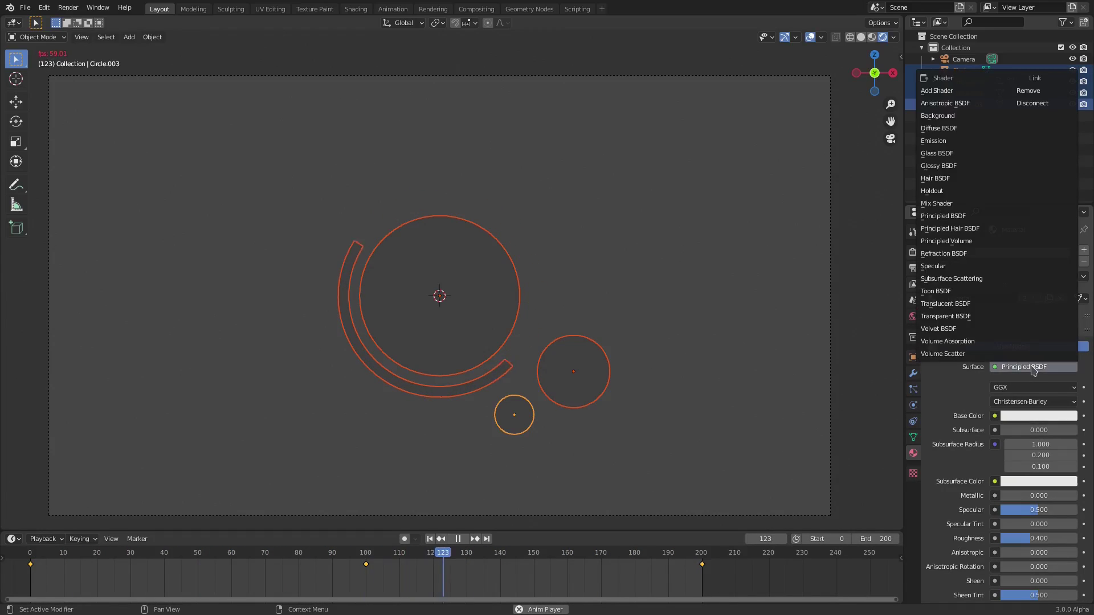
{"action": "left_click", "coordinate": [940, 141]}
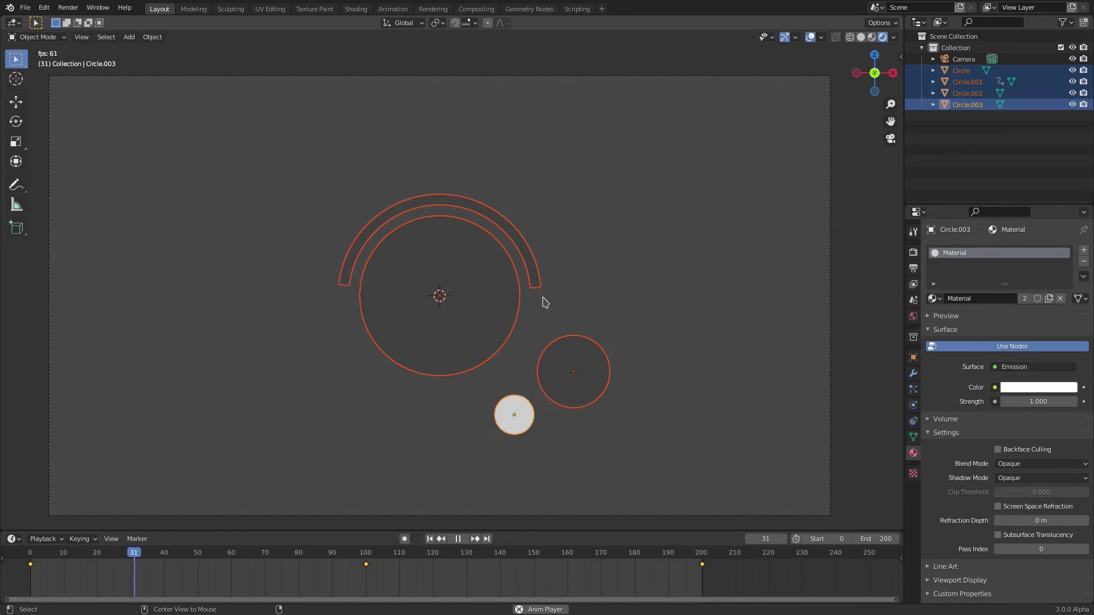
Link the material to all selected shapes and set emission strength to 3.
{"action": "key", "text": "ctrl+l"}
{"action": "mouse_move", "coordinate": [545, 301]}
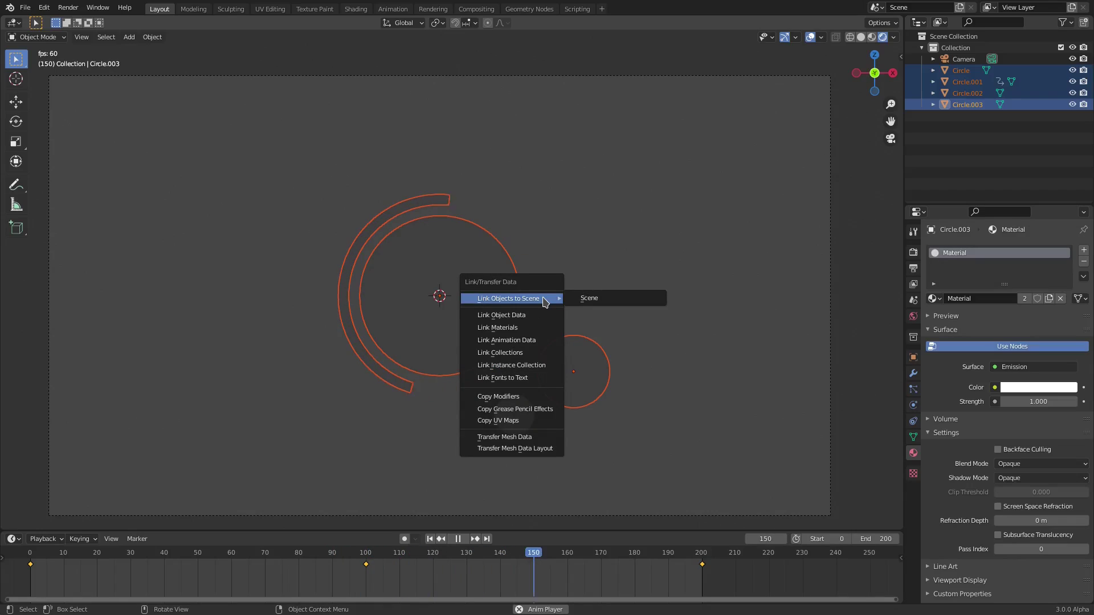
{"action": "left_click", "coordinate": [542, 329]}
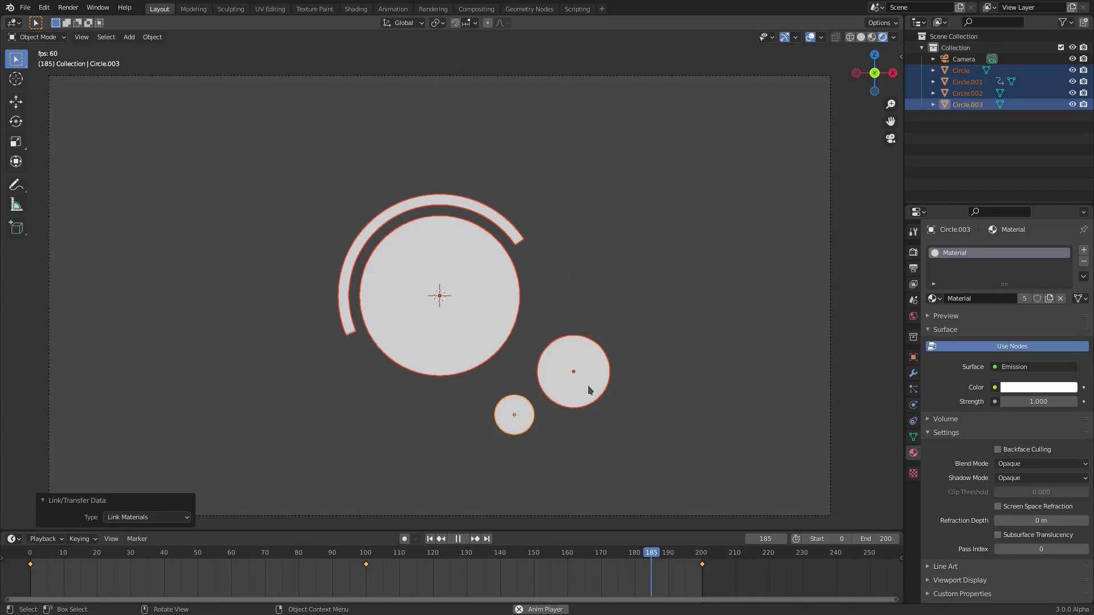
{"action": "left_click", "coordinate": [1030, 401]}
{"action": "type", "text": "3"}
{"action": "key", "text": "Return"}
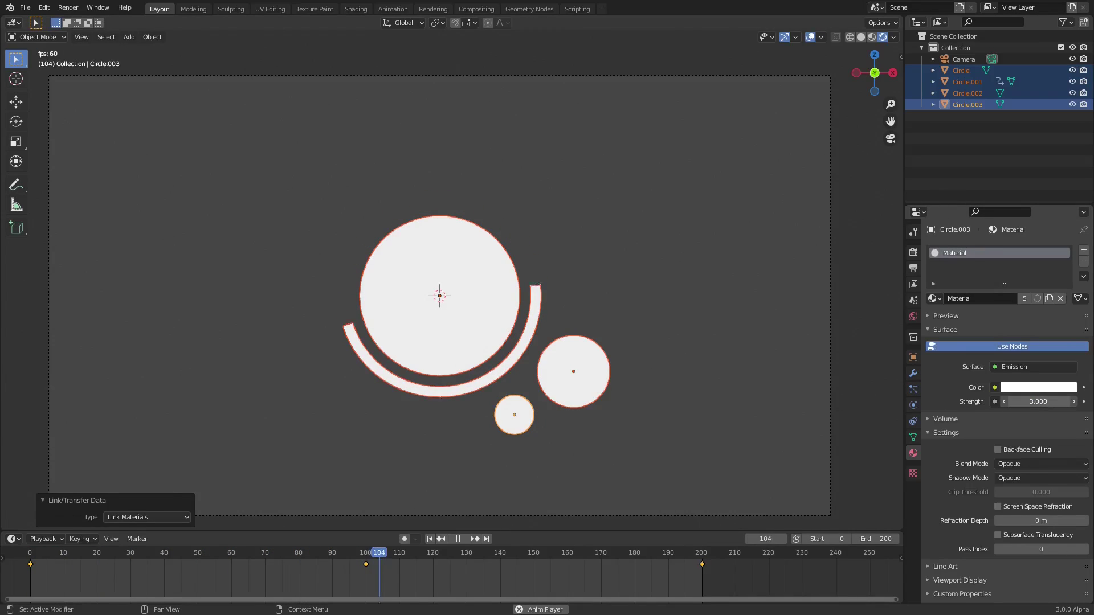
Enable Bloom in the render settings and set the World colour to black.
{"action": "left_click", "coordinate": [914, 254]}
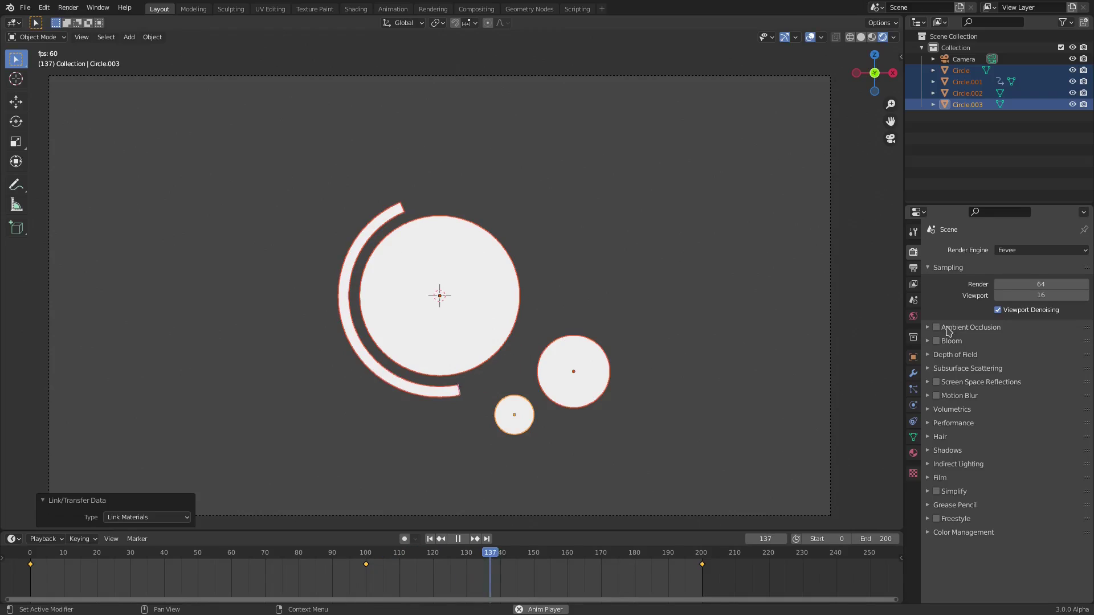
{"action": "left_click", "coordinate": [937, 342]}
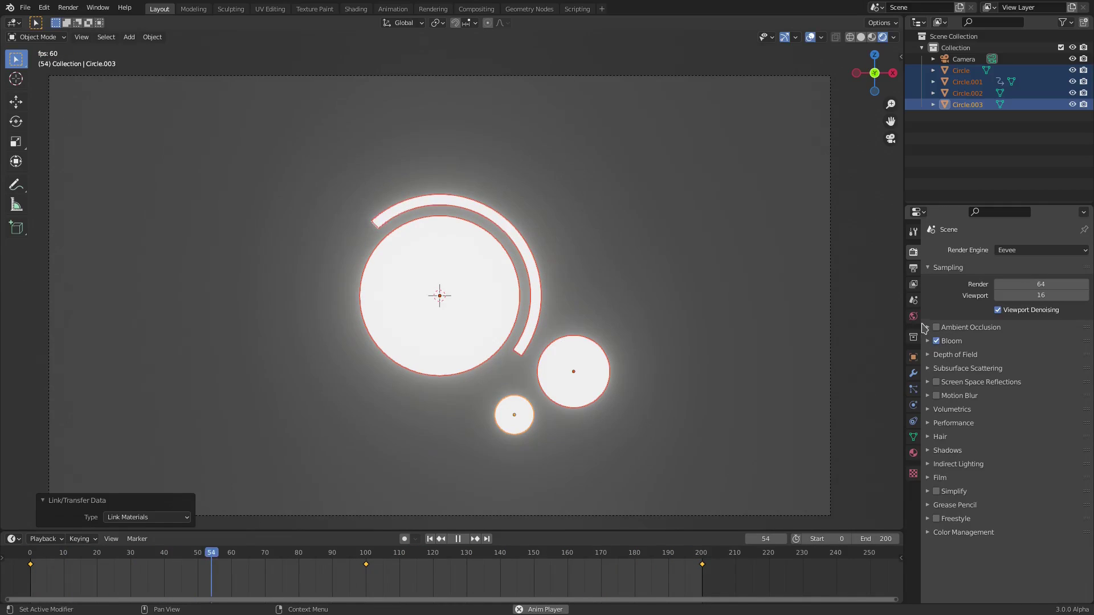
{"action": "left_click", "coordinate": [914, 317]}
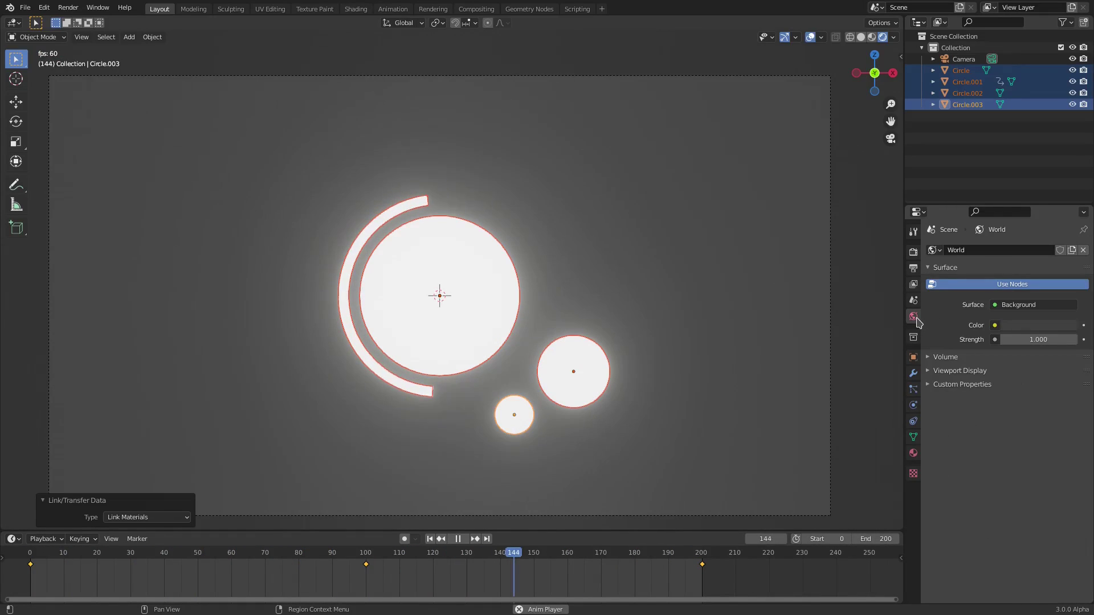
{"action": "left_click", "coordinate": [1028, 326]}
{"action": "left_click_drag", "start_coordinate": [1067, 228], "coordinate": [1068, 245]}
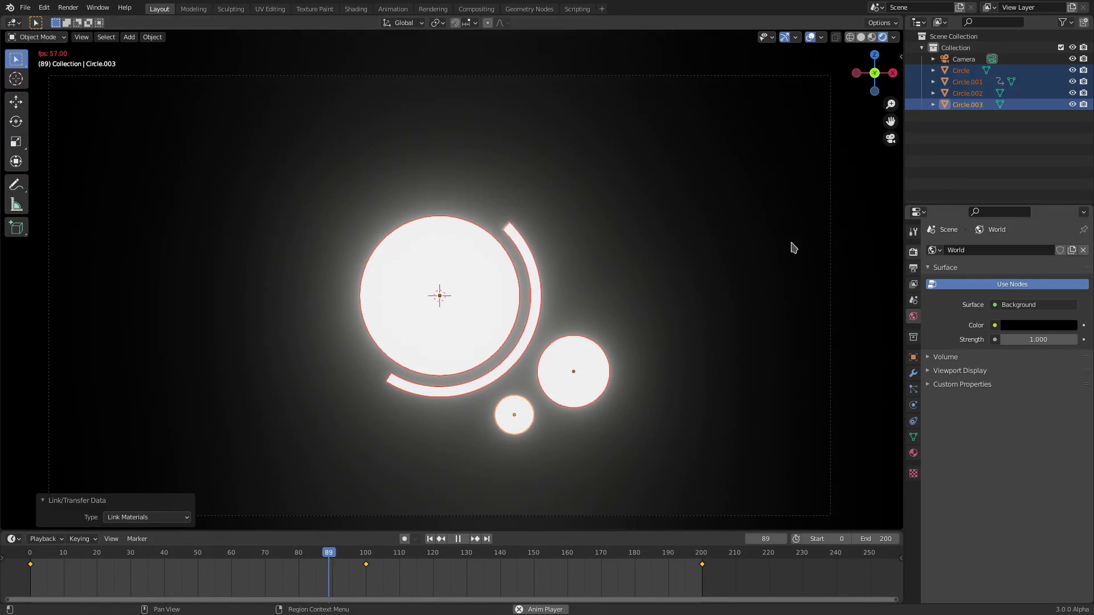
Hide the viewport overlays and select the camera.
{"action": "left_click", "coordinate": [832, 319]}
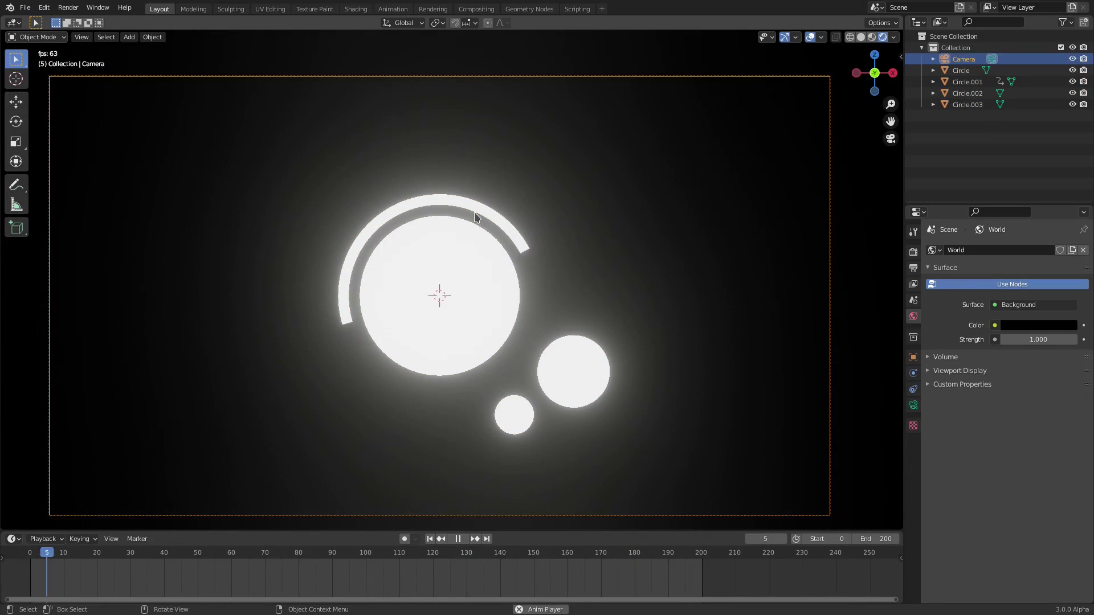
{"action": "left_click", "coordinate": [810, 37]}
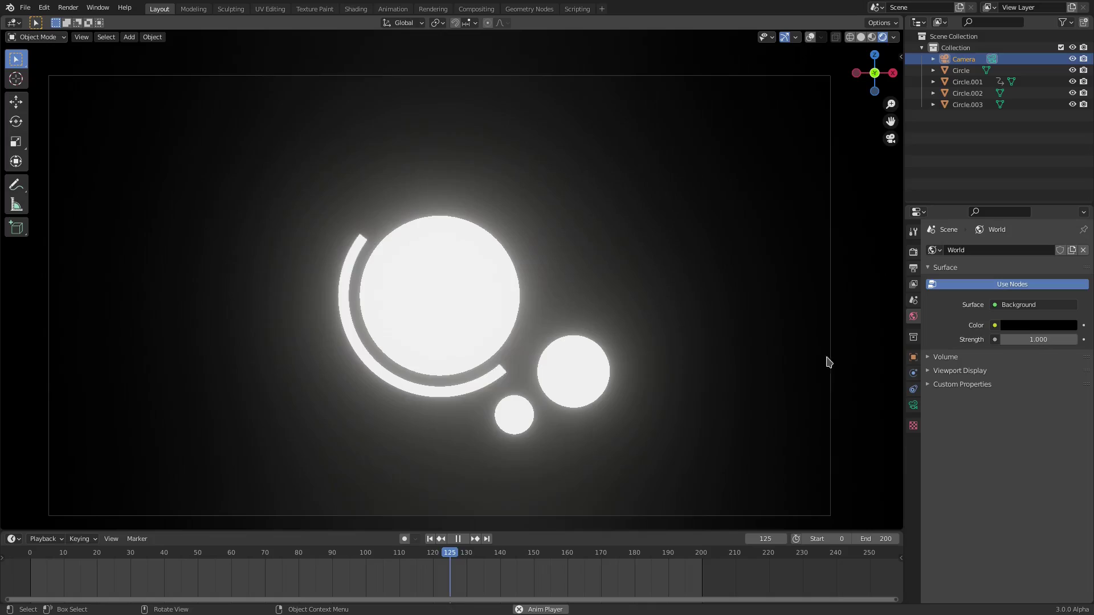
{"action": "left_click", "coordinate": [831, 340]}
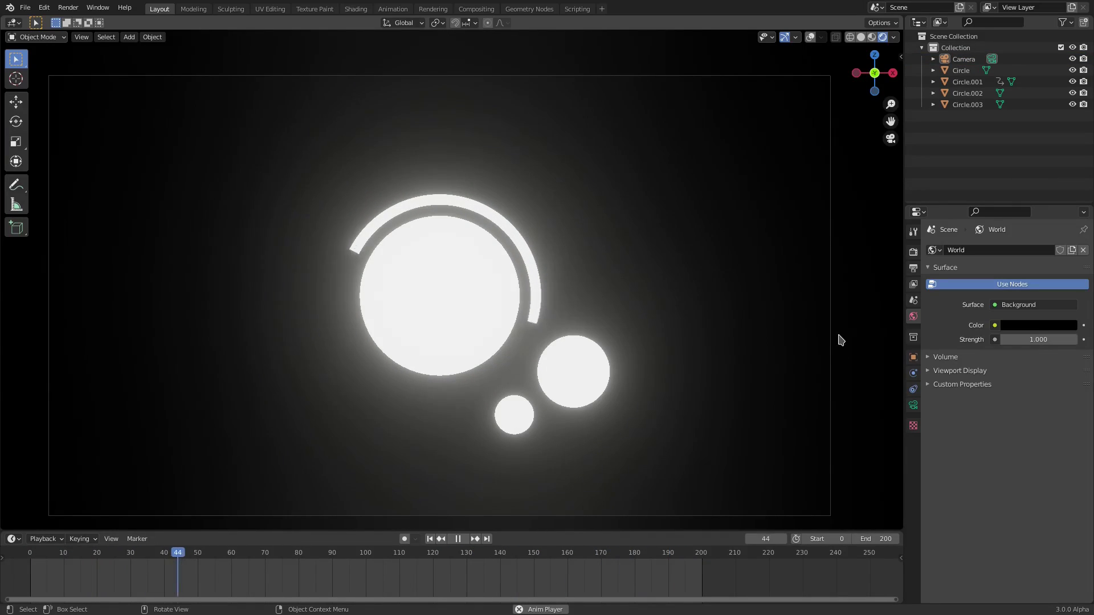
{"action": "left_click", "coordinate": [830, 340]}
{"action": "key", "text": "g"}
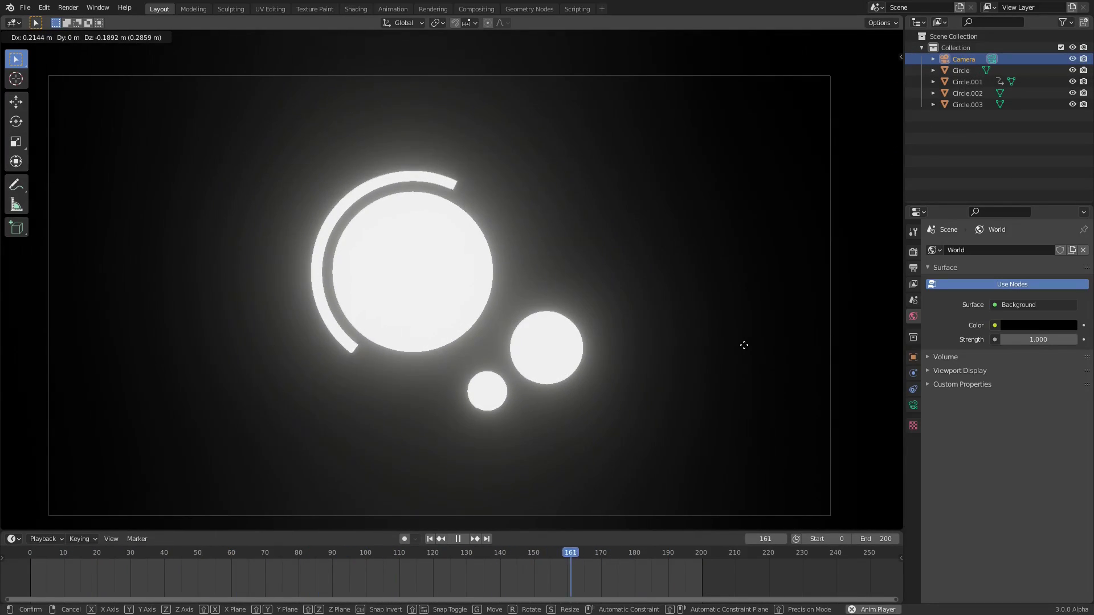
{"action": "right_click", "coordinate": [747, 347]}
Switch the camera's lens type to Orthographic.
{"action": "left_click", "coordinate": [913, 406]}
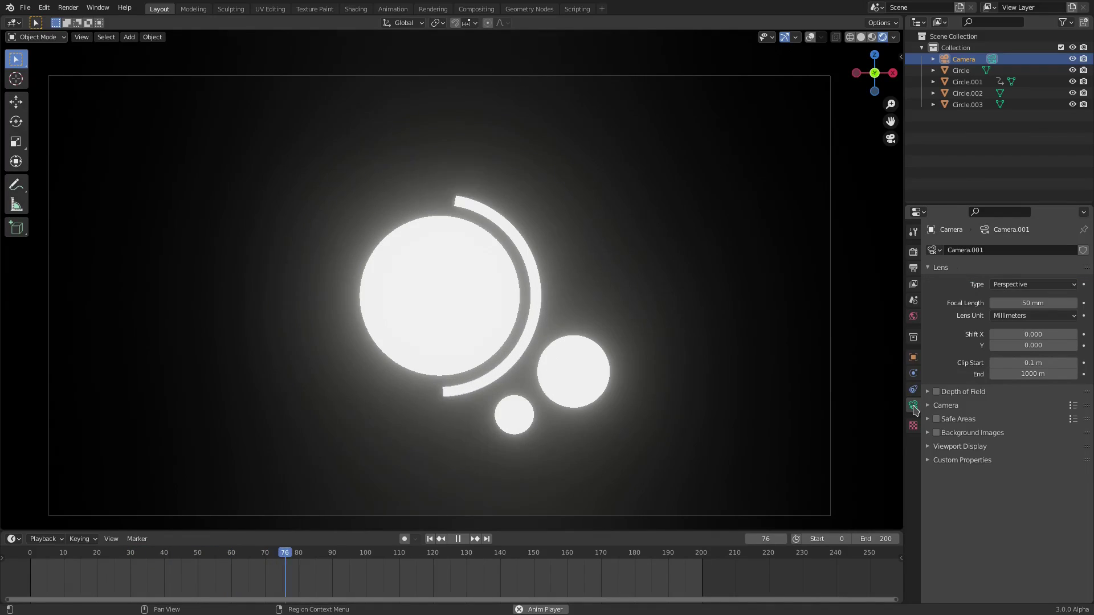
{"action": "left_click", "coordinate": [1039, 286]}
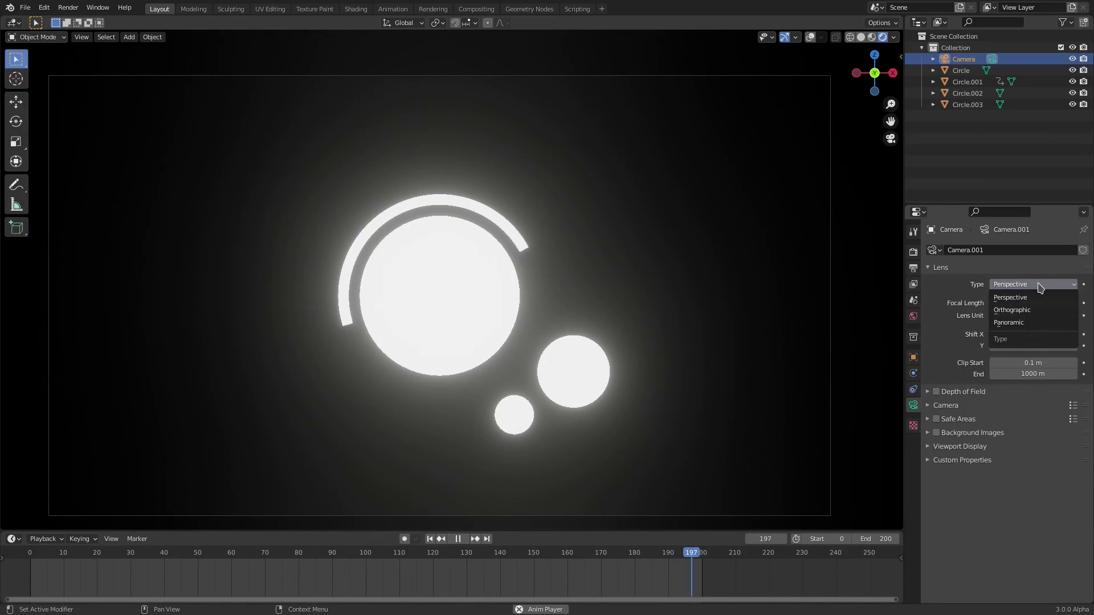
{"action": "left_click", "coordinate": [1037, 310]}
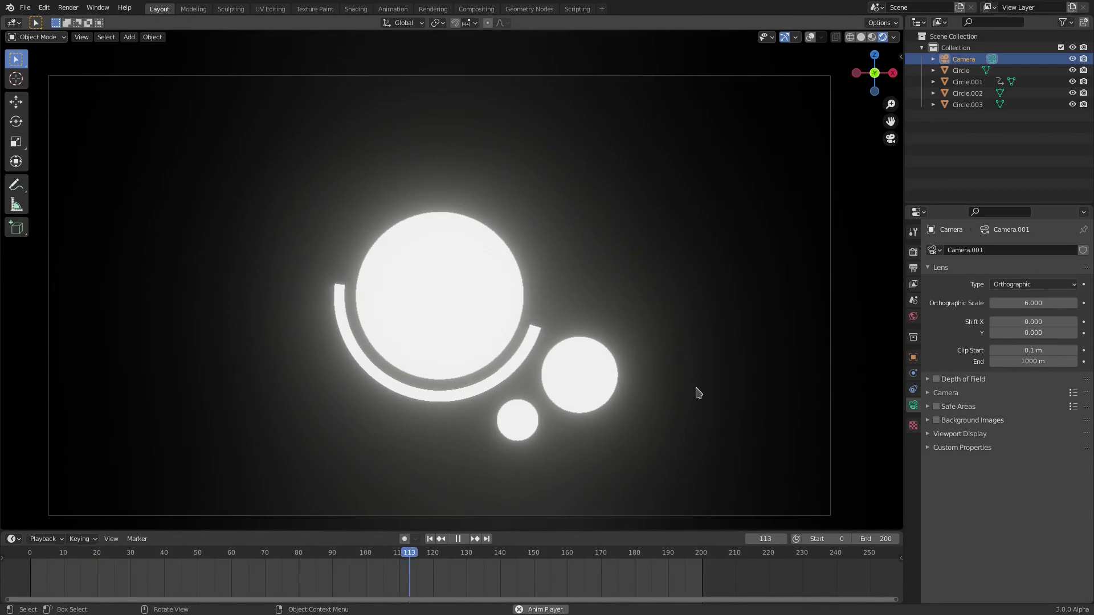
Move the camera so the circles and ring sit centred in the frame.
{"action": "key", "text": "g"}
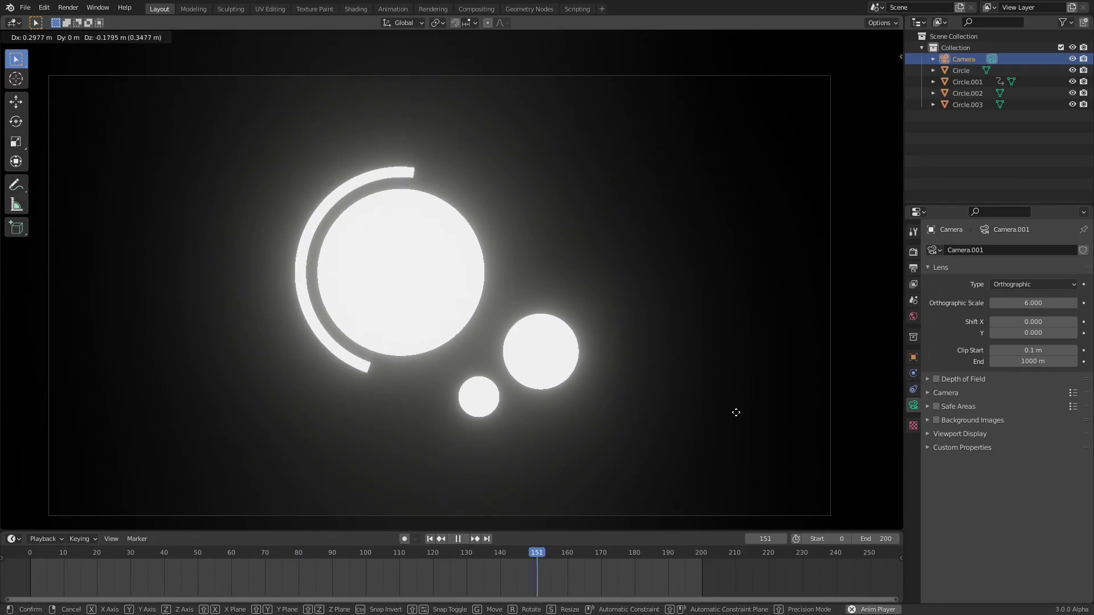
{"action": "left_click", "coordinate": [736, 407]}
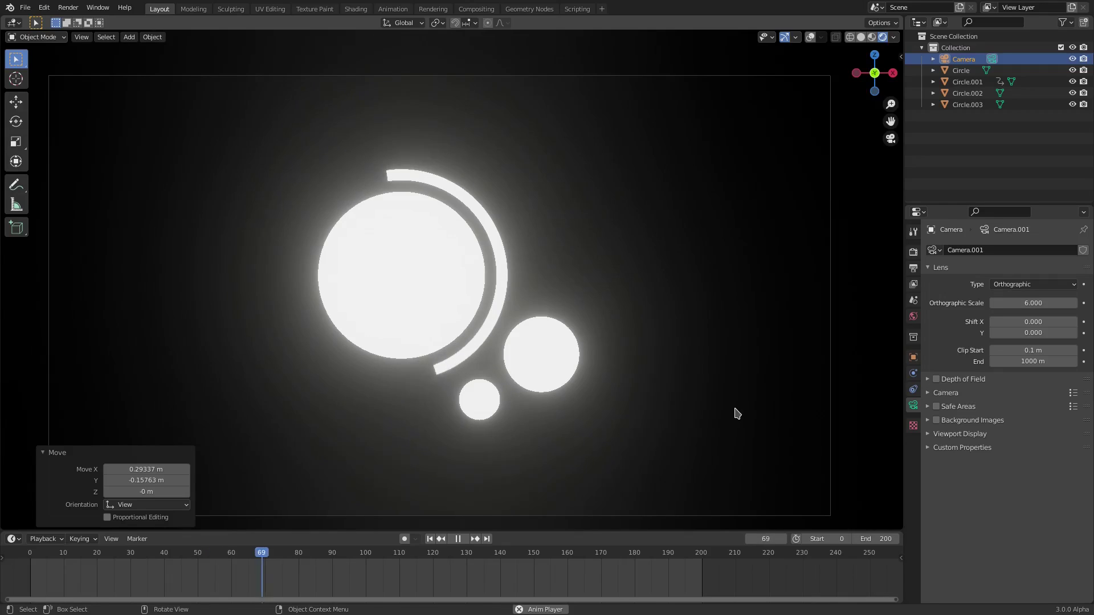
{"action": "key", "text": "g"}
{"action": "left_click", "coordinate": [734, 410]}
{"action": "scroll", "coordinate": [734, 413], "scroll_direction": "down", "scroll_amount": 5}
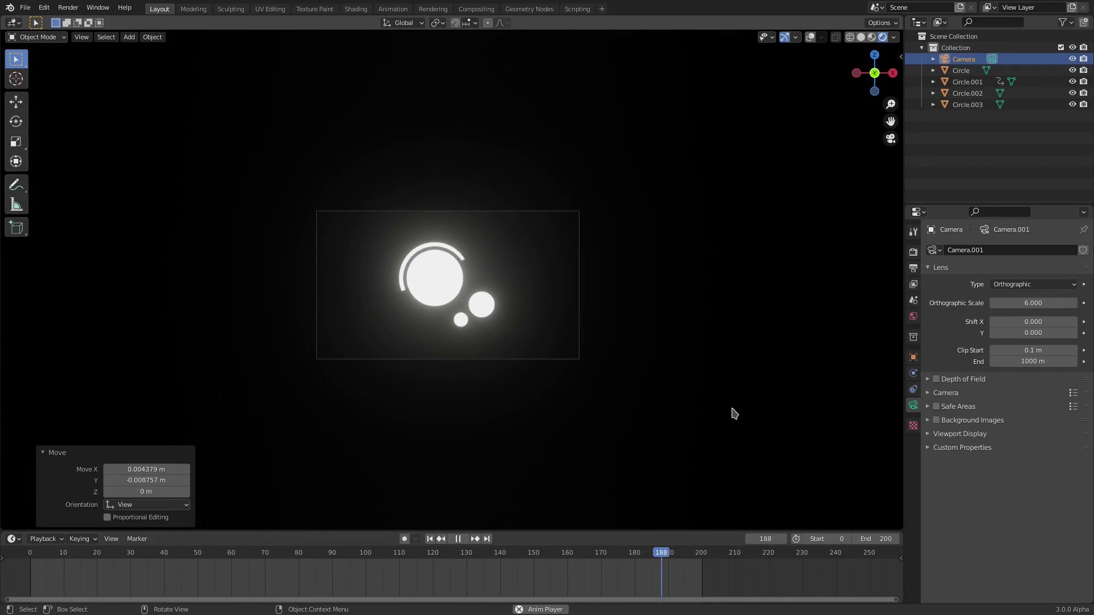
{"action": "scroll", "coordinate": [733, 413], "scroll_direction": "up", "scroll_amount": 5}
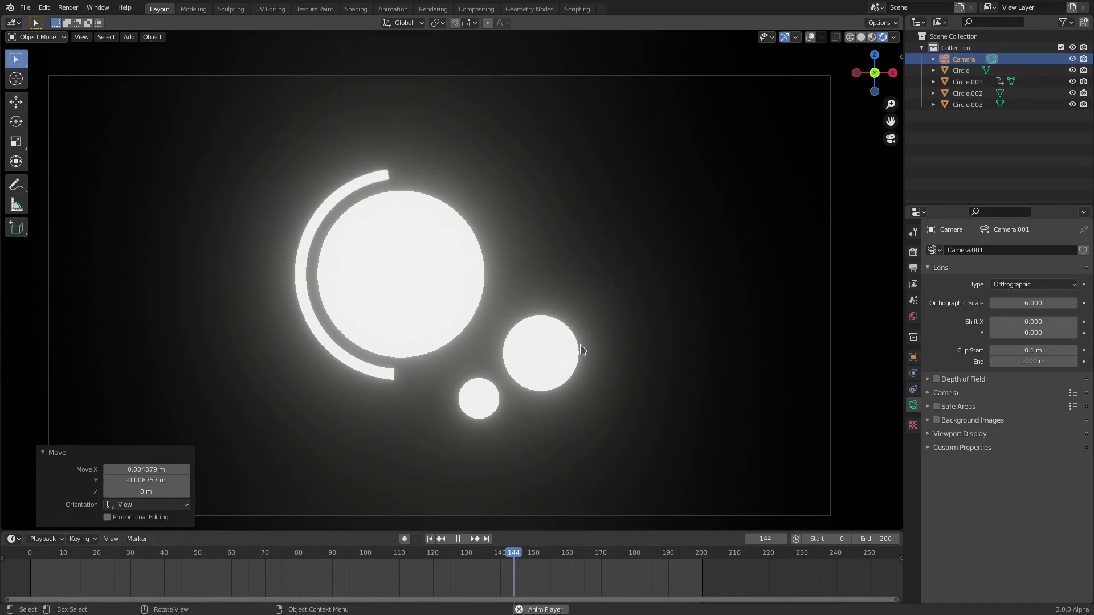
Delete the medium and small plain circles.
{"action": "left_click", "coordinate": [556, 345]}
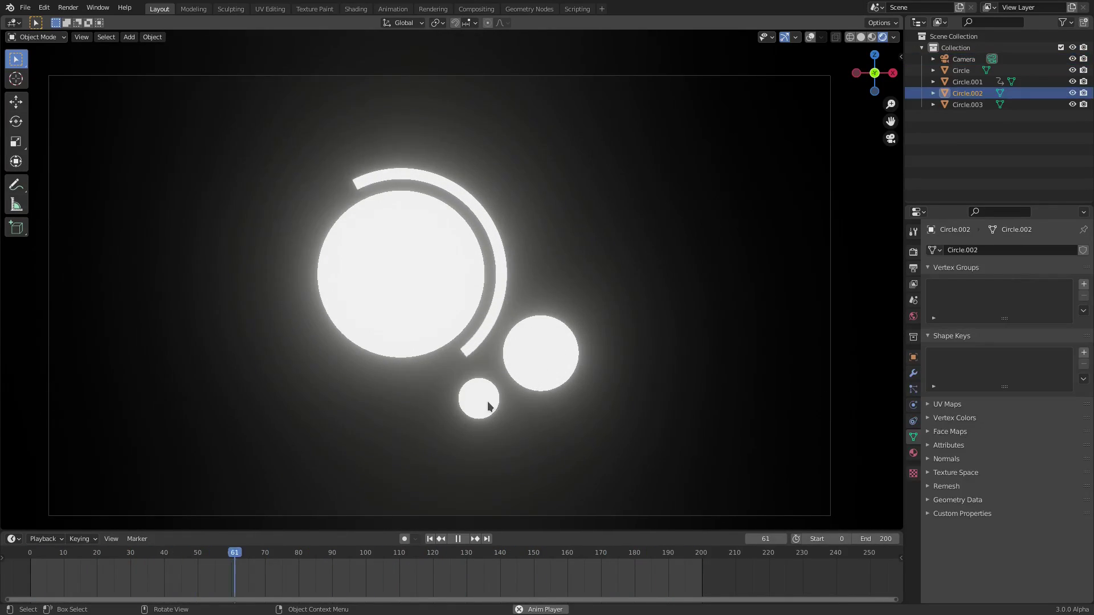
{"action": "left_click", "coordinate": [485, 401], "text": "shift"}
{"action": "key", "text": "Delete"}
Duplicate the big circle and its ring, shrink the copy, and place it down-right.
{"action": "left_click_drag", "start_coordinate": [567, 403], "coordinate": [232, 143]}
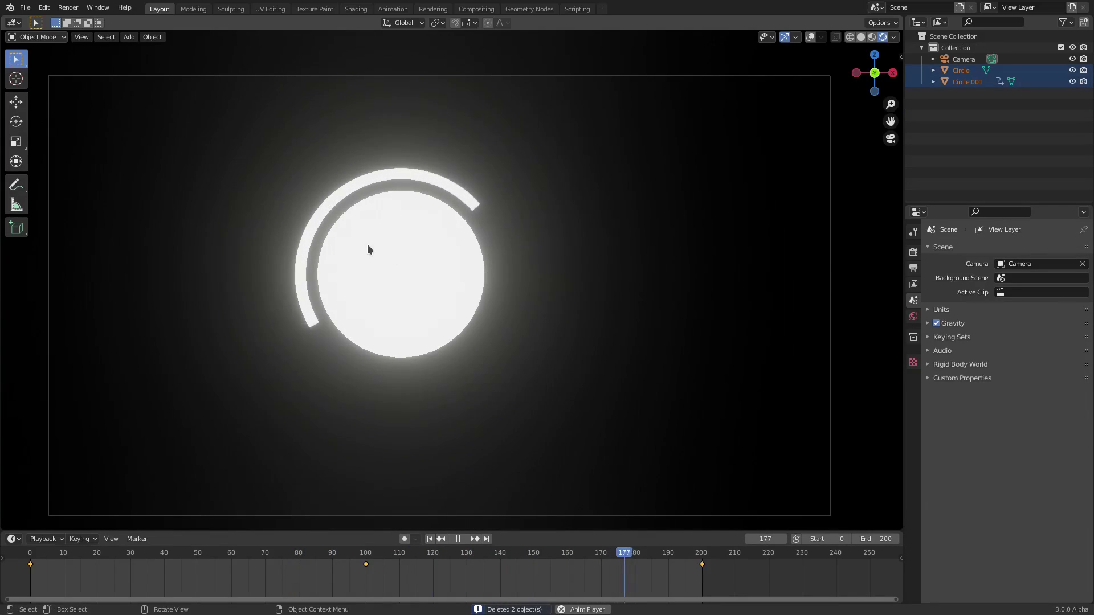
{"action": "left_click", "coordinate": [460, 540]}
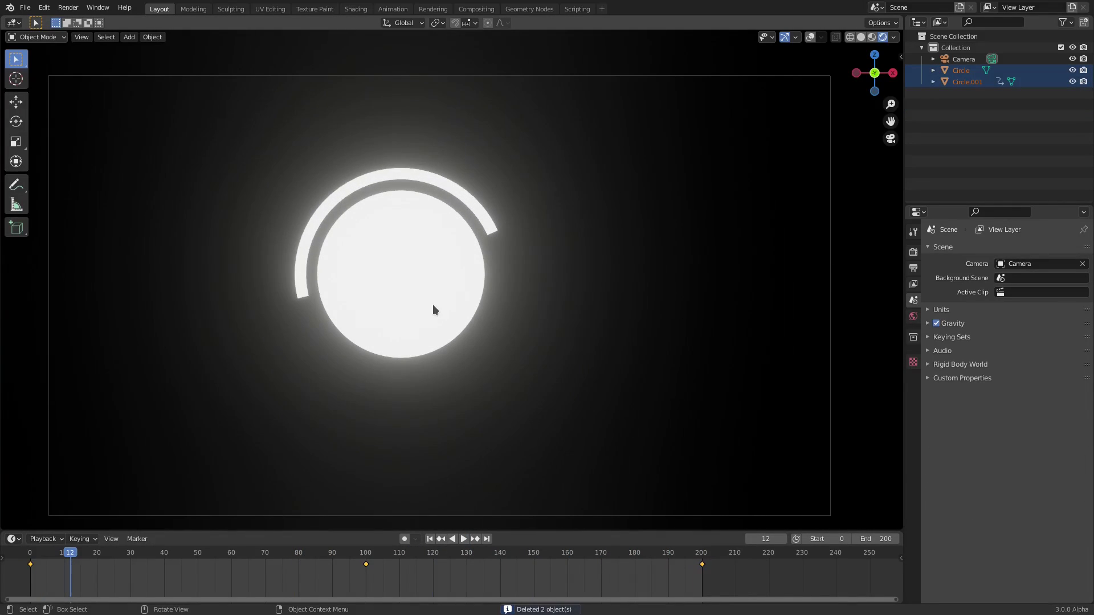
{"action": "key", "text": "shift+d"}
{"action": "left_click", "coordinate": [603, 392]}
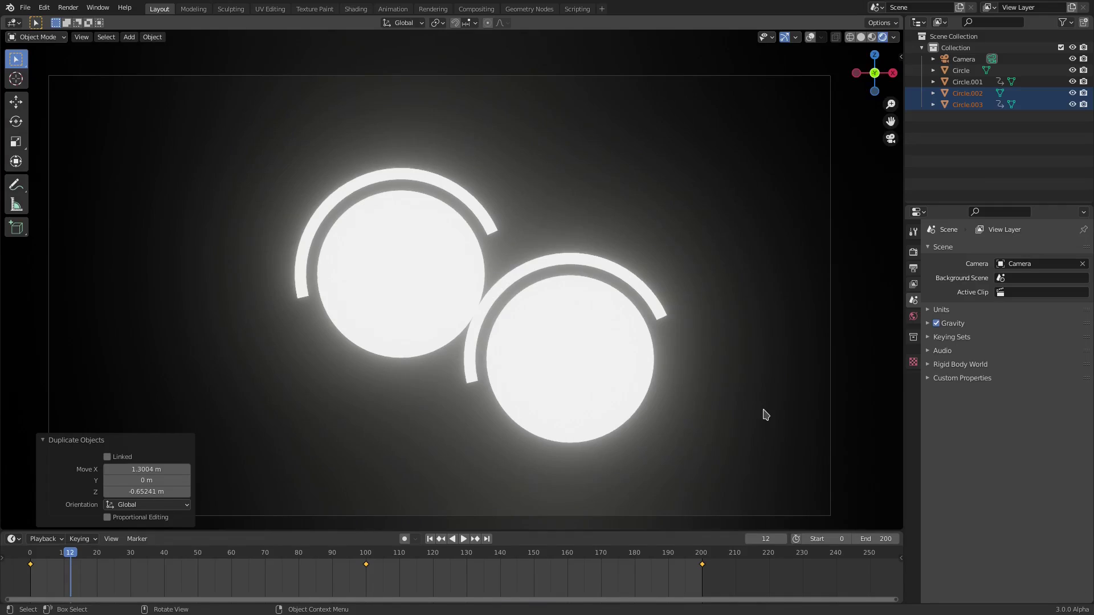
{"action": "key", "text": "s"}
{"action": "left_click", "coordinate": [644, 385]}
{"action": "key", "text": "g"}
{"action": "left_click", "coordinate": [628, 383]}
Make a further copy scaled to 0.619 below it, then play the animation to check.
{"action": "key", "text": "shift+d"}
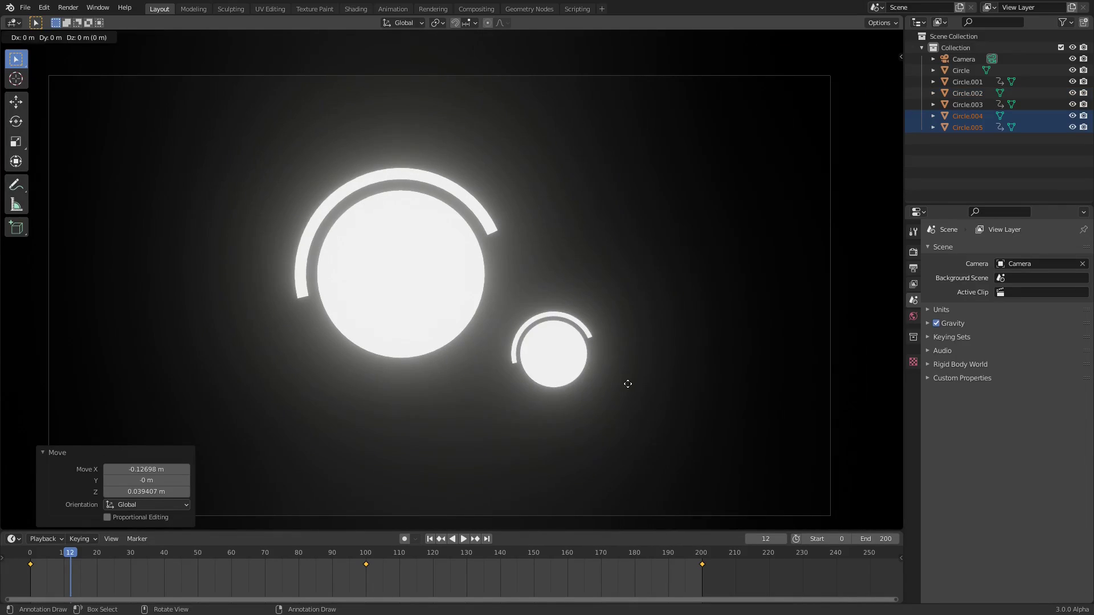
{"action": "left_click", "coordinate": [536, 442]}
{"action": "key", "text": "s"}
{"action": "left_click", "coordinate": [514, 437]}
{"action": "key", "text": "g"}
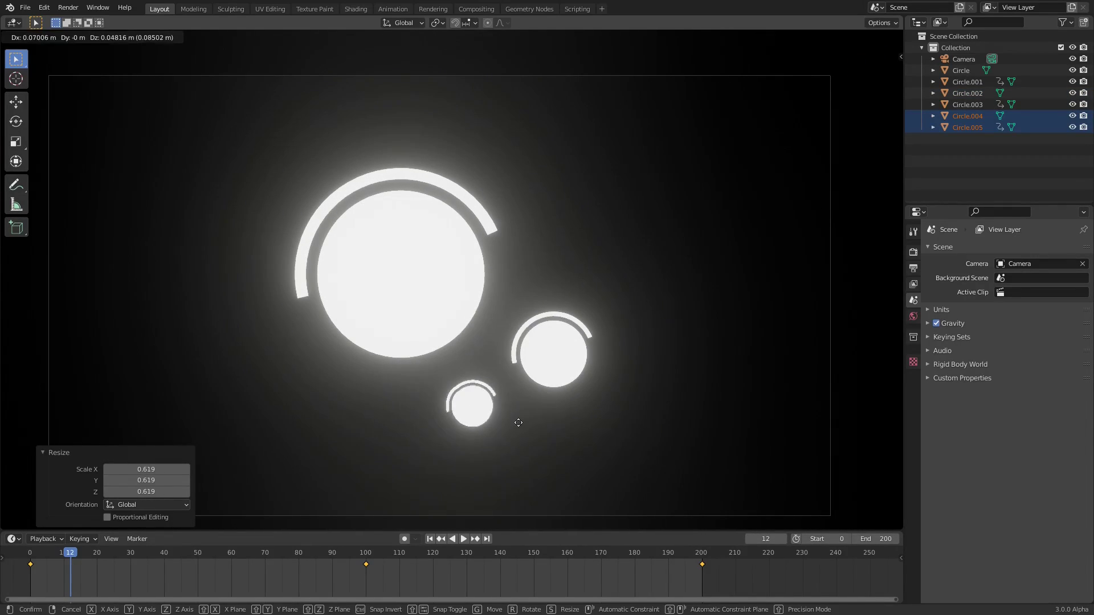
{"action": "left_click", "coordinate": [515, 420]}
{"action": "key", "text": "space"}
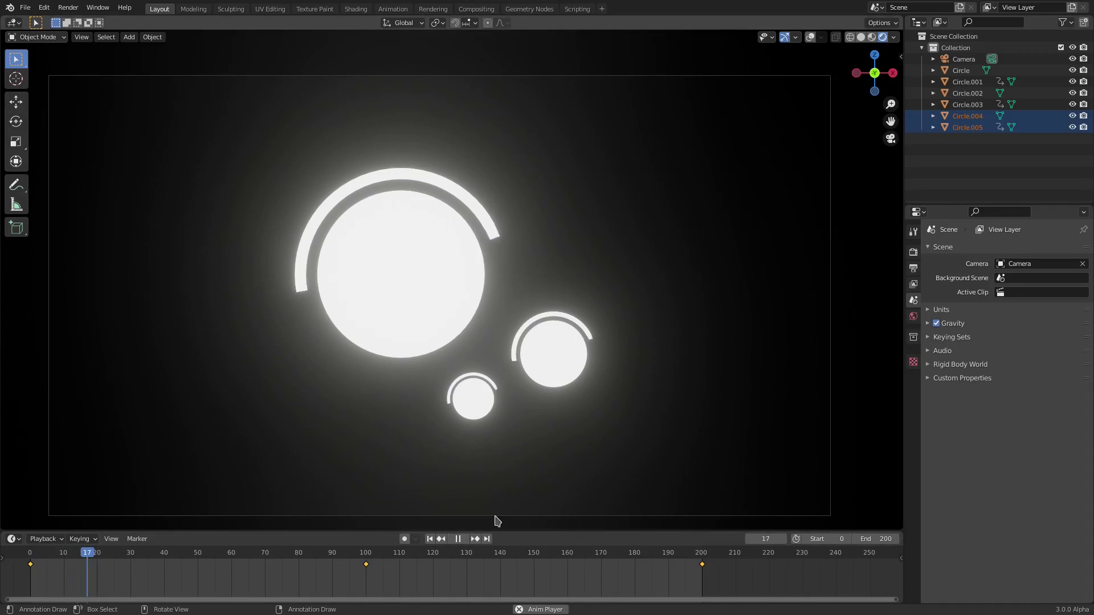
{"action": "left_click", "coordinate": [630, 403]}
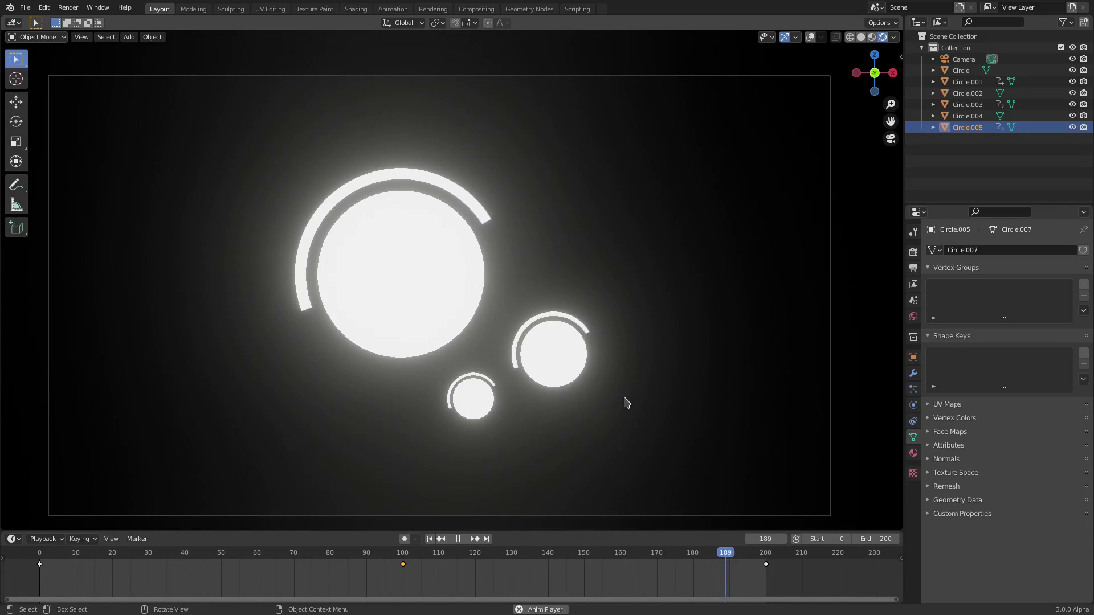
{"action": "scroll", "coordinate": [630, 403], "scroll_direction": "down", "scroll_amount": 3}
{"action": "scroll", "coordinate": [631, 409], "scroll_direction": "up", "scroll_amount": 1}
{"action": "scroll", "coordinate": [631, 411], "scroll_direction": "up", "scroll_amount": 4}
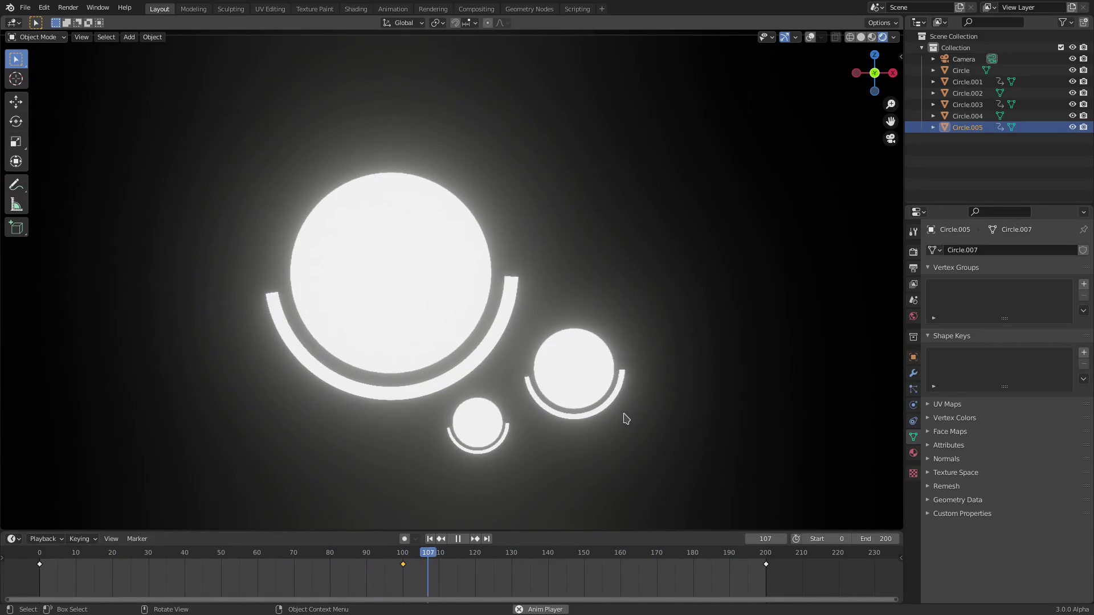
{"action": "scroll", "coordinate": [594, 451], "scroll_direction": "down", "scroll_amount": 4}
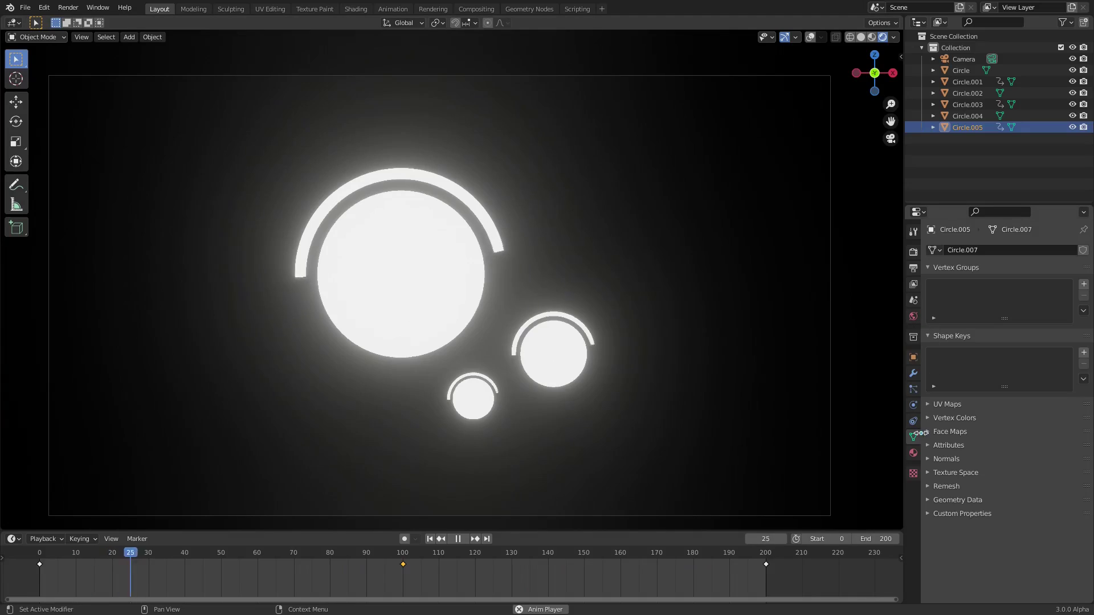
Set the ring material's Emission Strength to 1.
{"action": "left_click", "coordinate": [914, 453]}
{"action": "mouse_move", "coordinate": [1040, 402]}
{"action": "left_mouse_down"}
{"action": "mouse_move", "coordinate": [1006, 401]}
{"action": "mouse_move", "coordinate": [1051, 402]}
{"action": "left_mouse_up"}
{"action": "left_click", "coordinate": [1035, 367]}
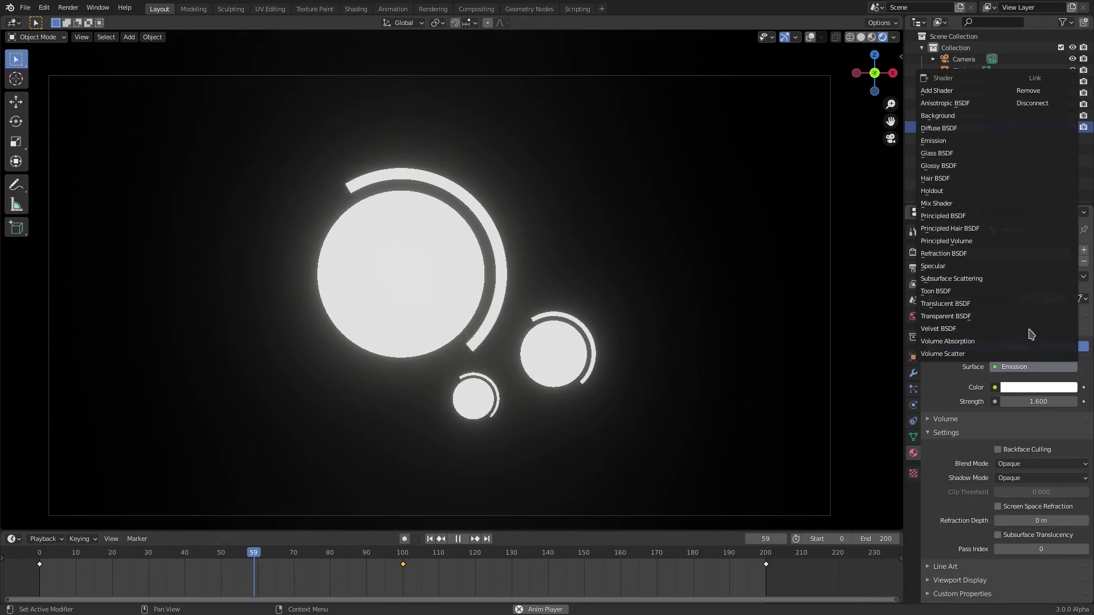
{"action": "left_click", "coordinate": [1043, 399]}
{"action": "type", "text": "1"}
{"action": "key", "text": "Return"}
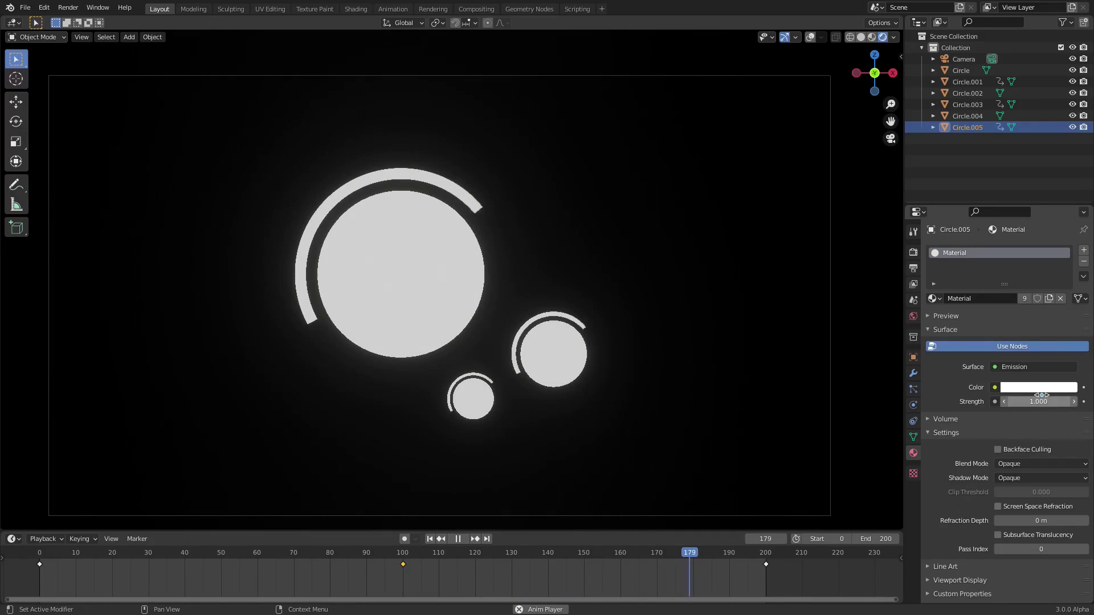
Turn off Bloom and set the Color Management view transform to Standard.
{"action": "left_click", "coordinate": [913, 251]}
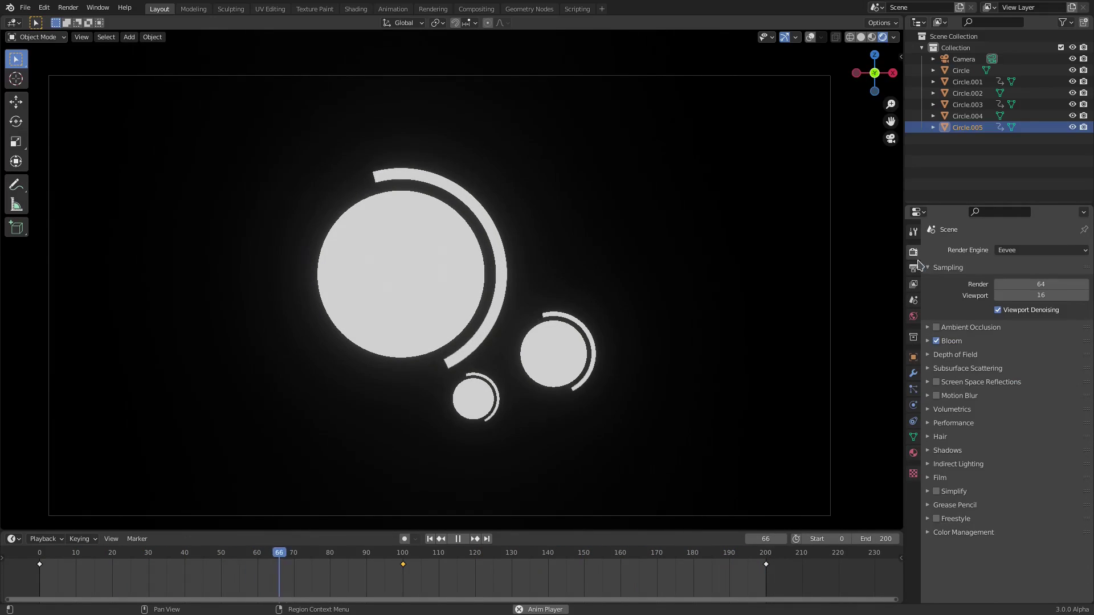
{"action": "left_click", "coordinate": [936, 341]}
{"action": "left_click", "coordinate": [914, 453]}
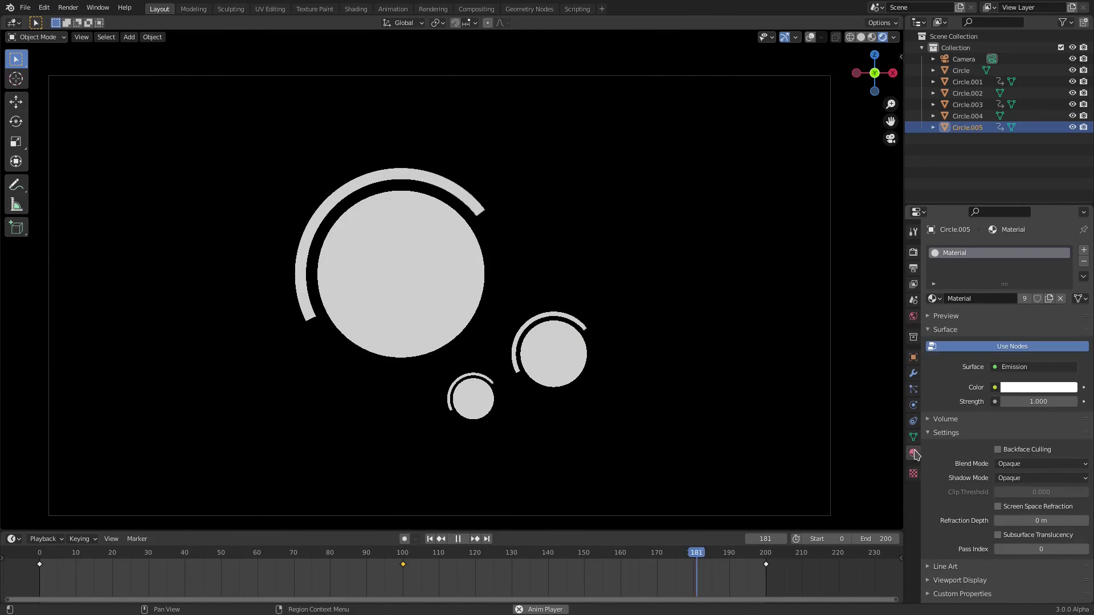
{"action": "left_click", "coordinate": [914, 254]}
{"action": "left_click", "coordinate": [959, 533]}
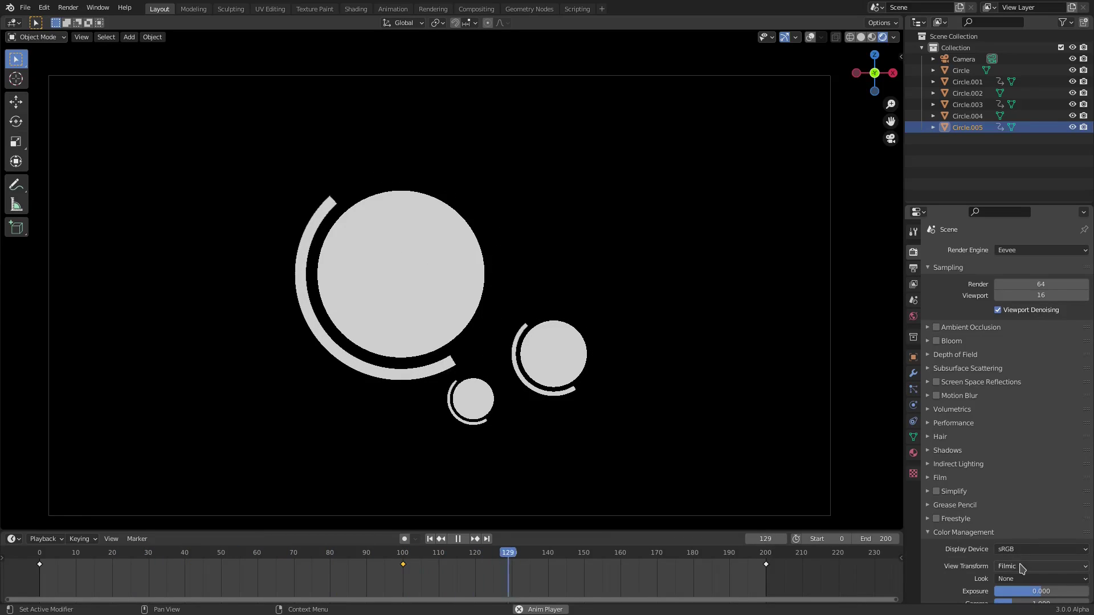
{"action": "left_click", "coordinate": [1042, 566]}
{"action": "left_click", "coordinate": [1042, 505]}
{"action": "scroll", "coordinate": [720, 366], "scroll_direction": "down", "scroll_amount": 2}
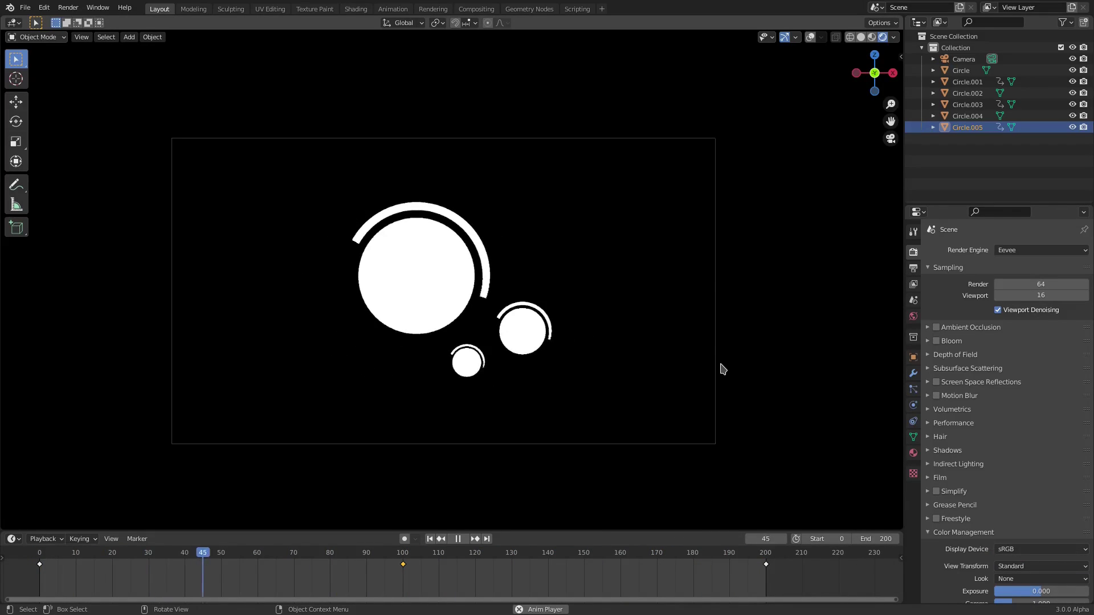
{"action": "scroll", "coordinate": [708, 373], "scroll_direction": "up", "scroll_amount": 2}
{"action": "scroll", "coordinate": [776, 373], "scroll_direction": "down", "scroll_amount": 1}
{"action": "scroll", "coordinate": [741, 379], "scroll_direction": "up", "scroll_amount": 1}
Shrink the small circle slightly and scale the medium circle to 0.873.
{"action": "left_click_drag", "start_coordinate": [683, 450], "coordinate": [533, 368]}
{"action": "left_click", "coordinate": [483, 393]}
{"action": "key", "text": "s"}
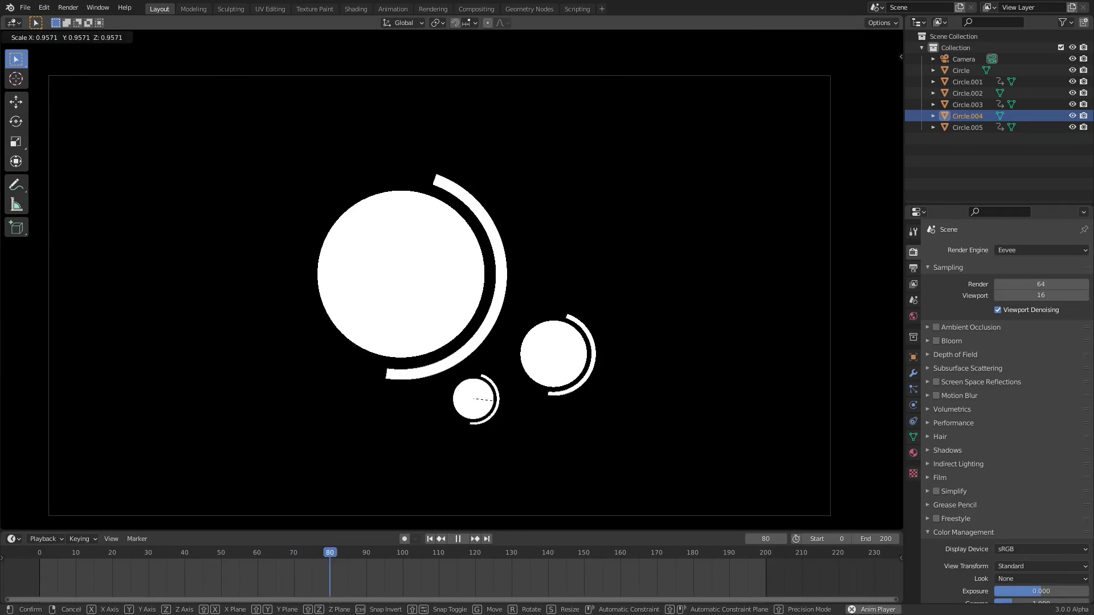
{"action": "left_click", "coordinate": [490, 399]}
{"action": "left_click", "coordinate": [708, 371]}
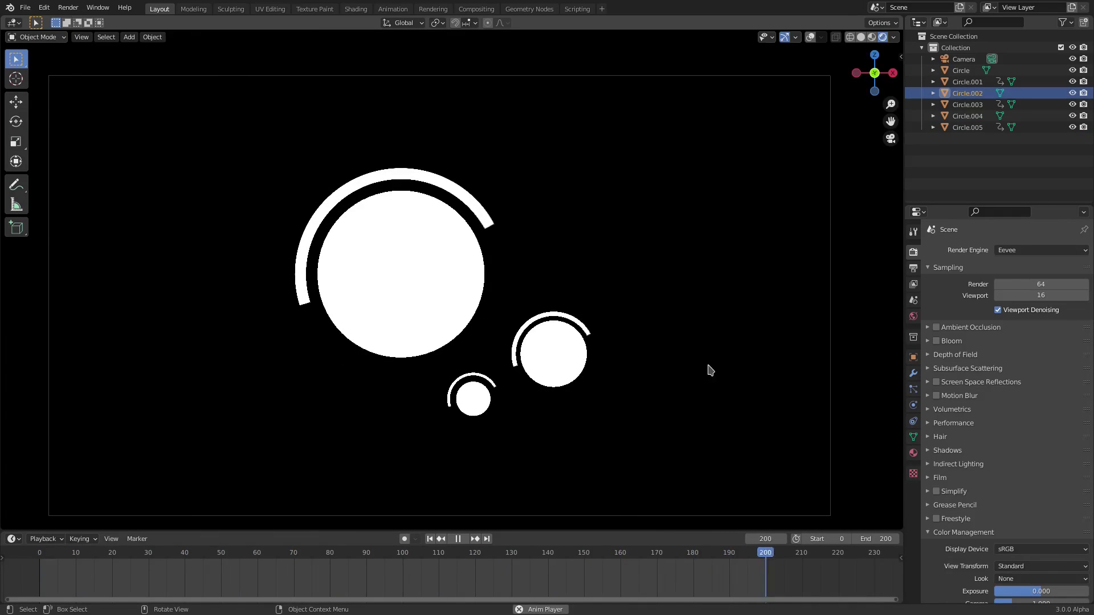
{"action": "left_click", "coordinate": [570, 354]}
{"action": "key", "text": "s"}
{"action": "left_click", "coordinate": [697, 365]}
{"action": "scroll", "coordinate": [732, 357], "scroll_direction": "down", "scroll_amount": 2}
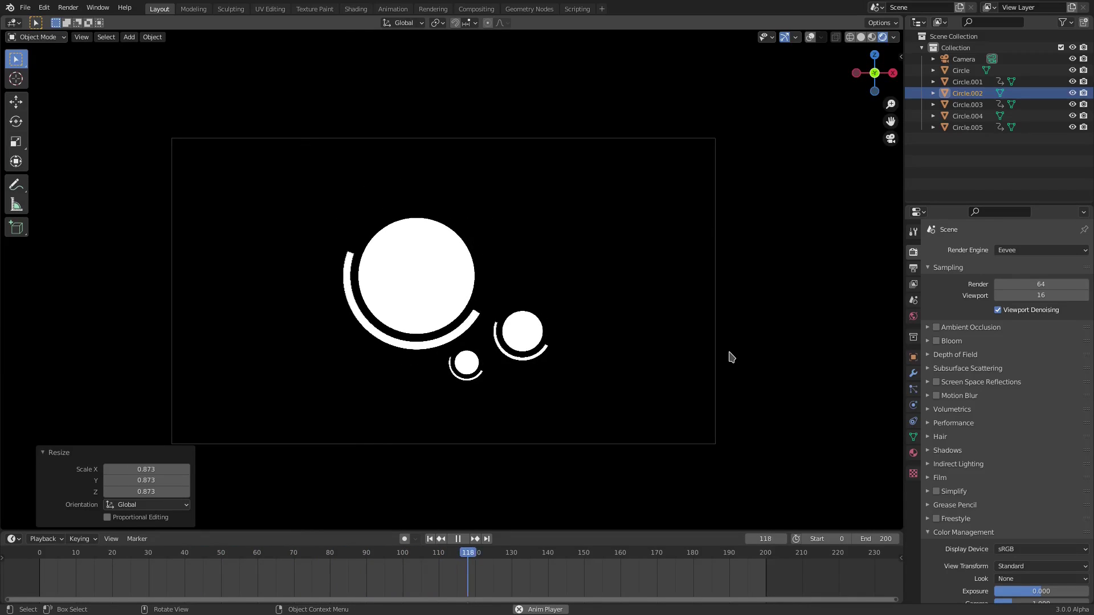